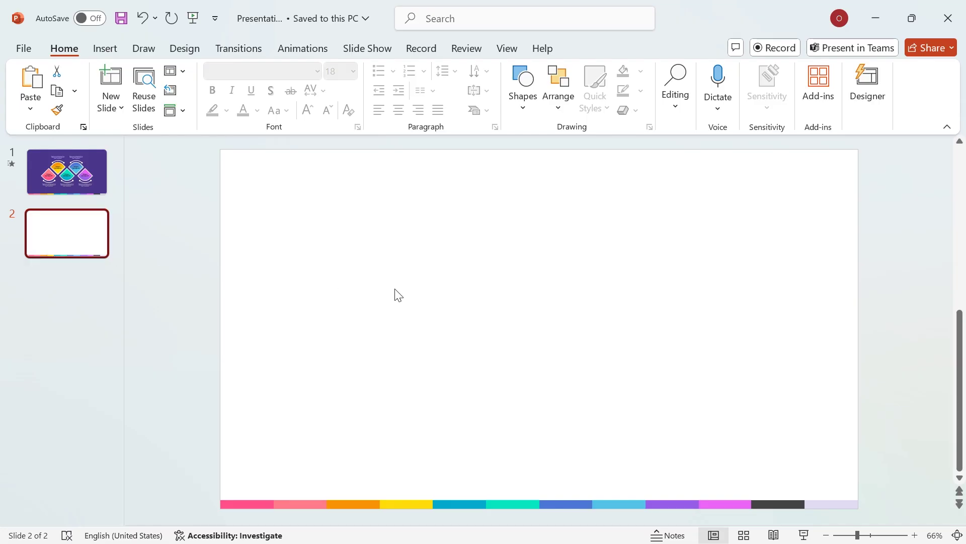
- Fill the second slide's background with solid custom purple RGB 70, 50, 140
right_click(517, 283)
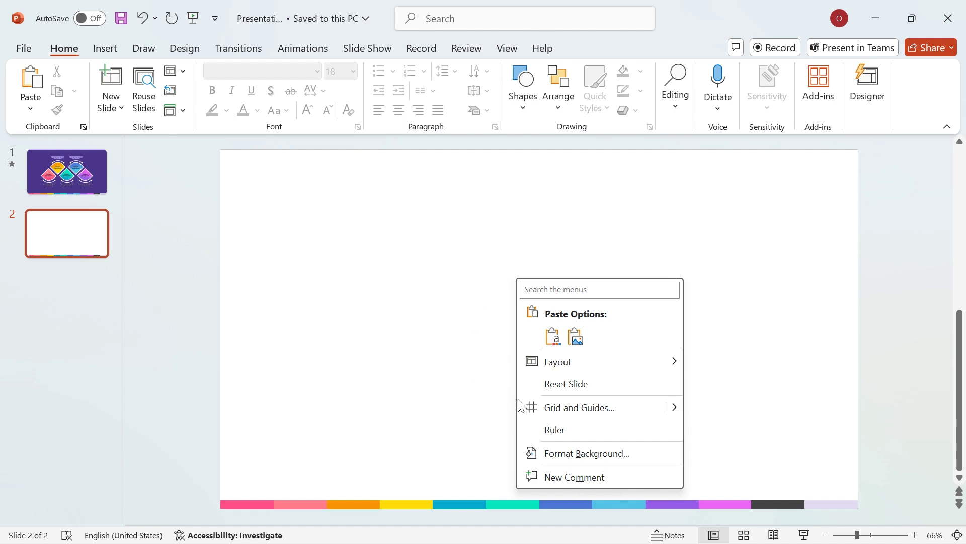
click(613, 454)
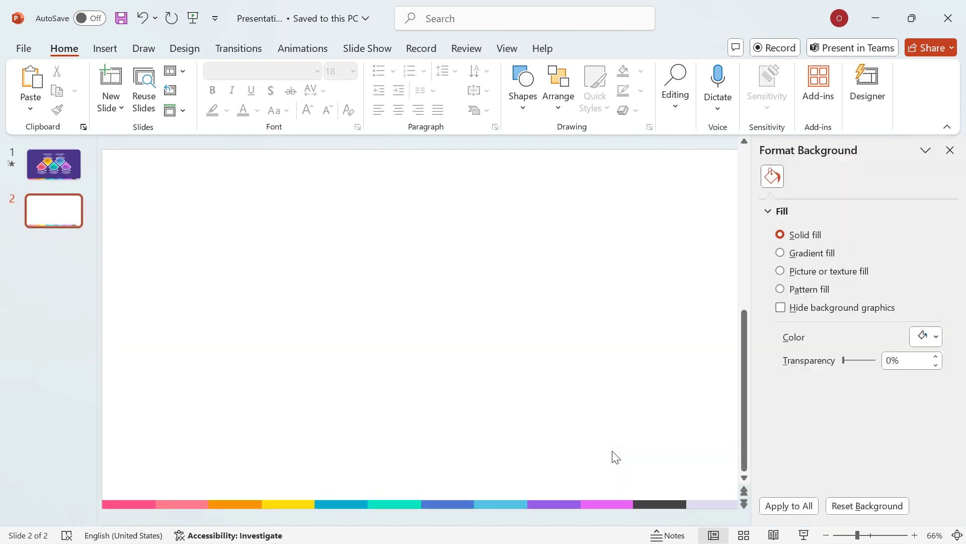
click(937, 337)
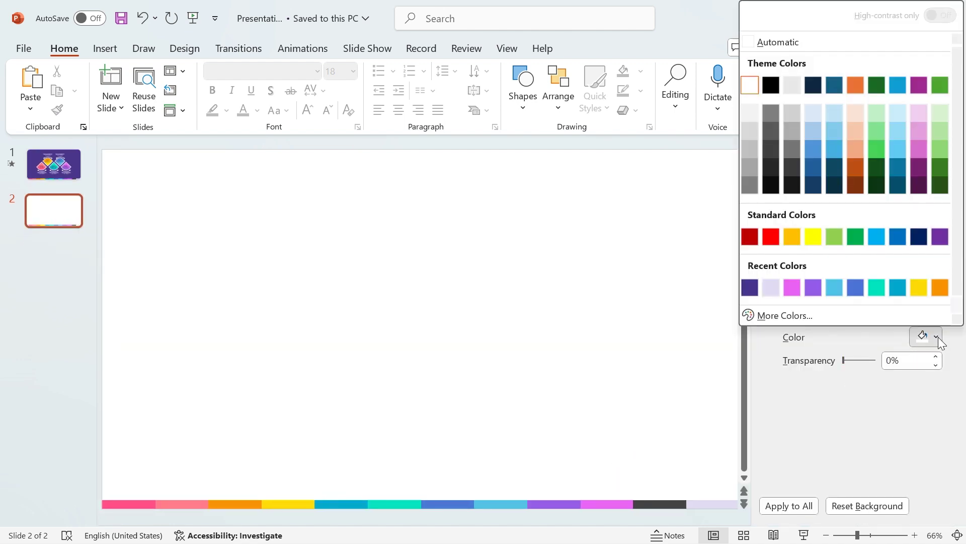
click(783, 316)
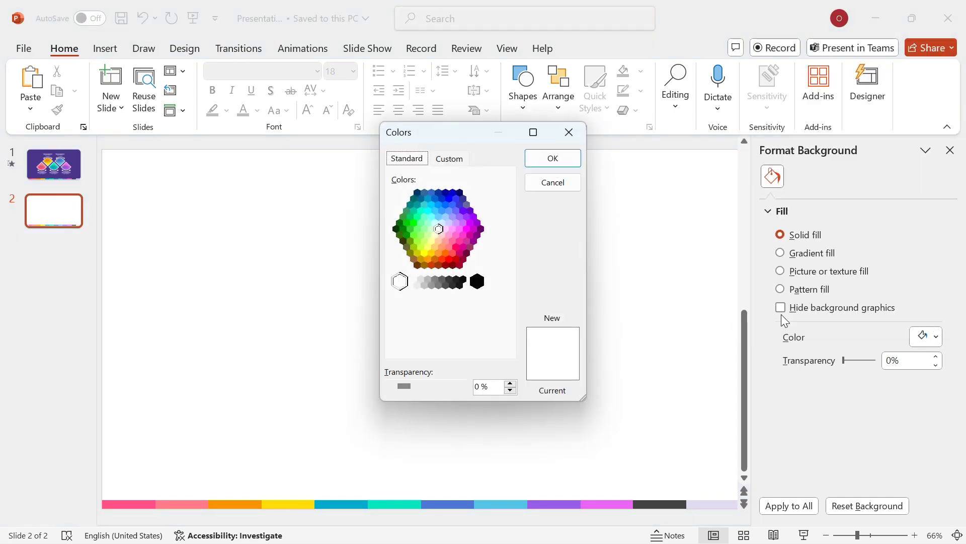
click(447, 159)
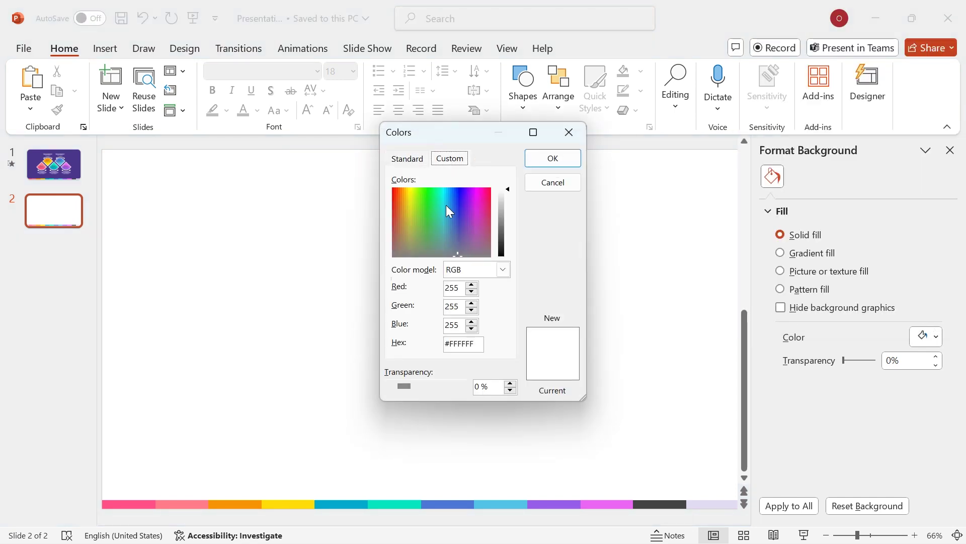
drag(460, 287, 373, 286)
text(70)
drag(465, 306, 397, 305)
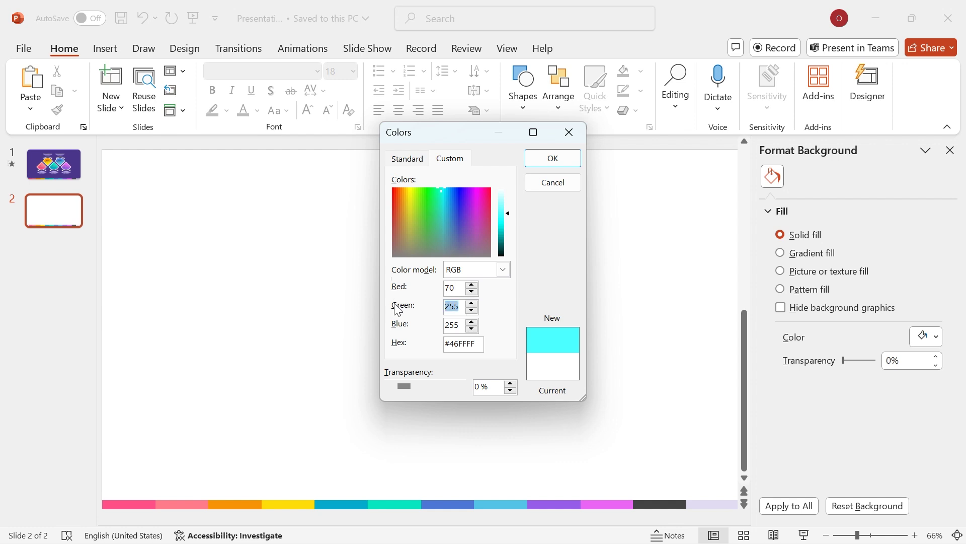
text(50)
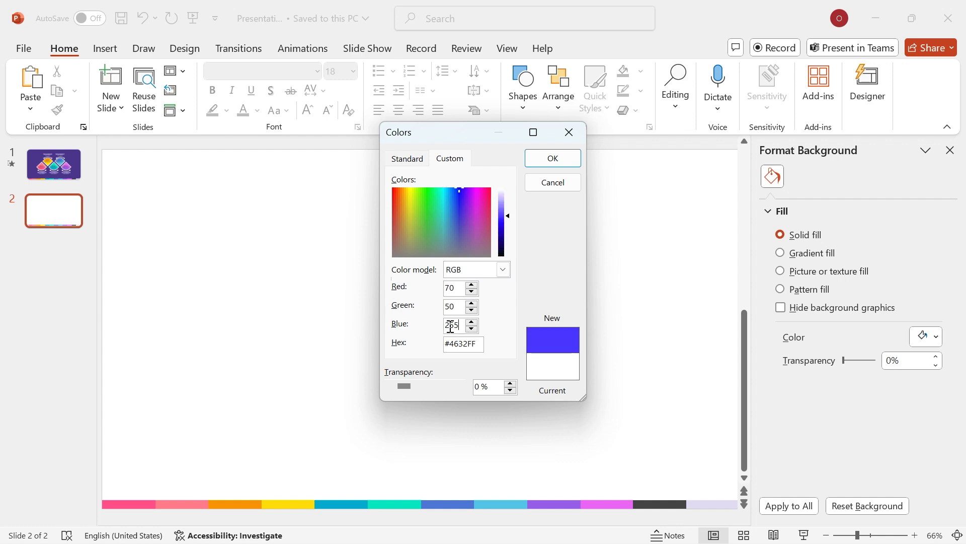
drag(451, 326, 416, 332)
text(14)
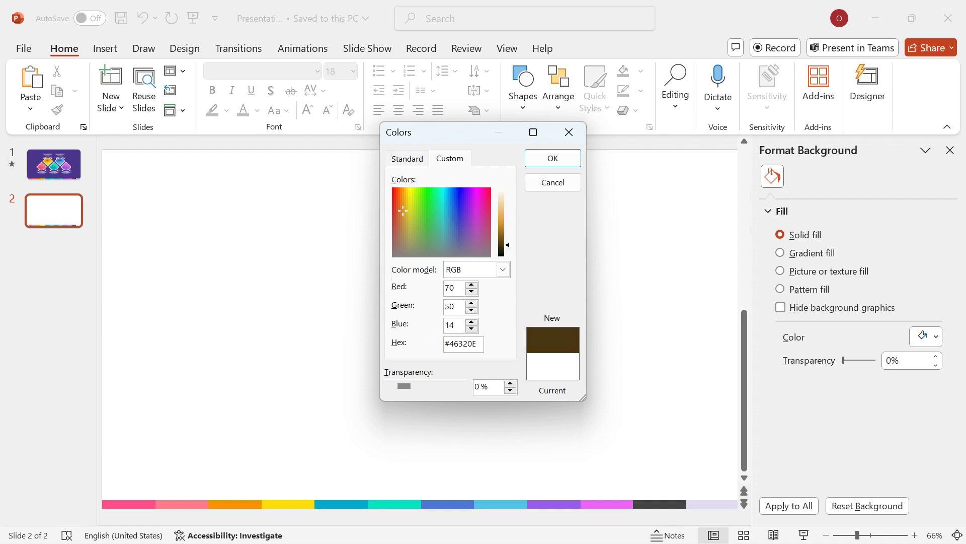
text(0)
click(553, 158)
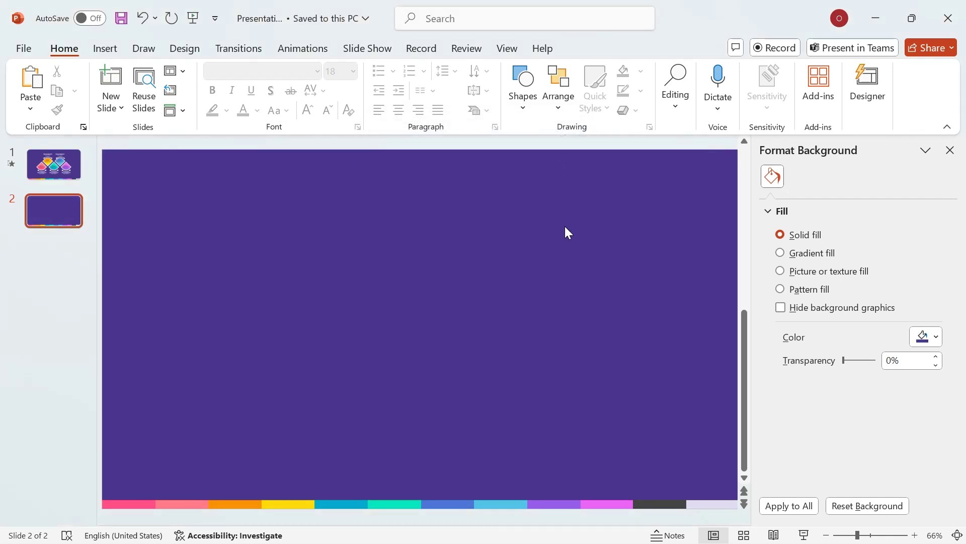
click(950, 151)
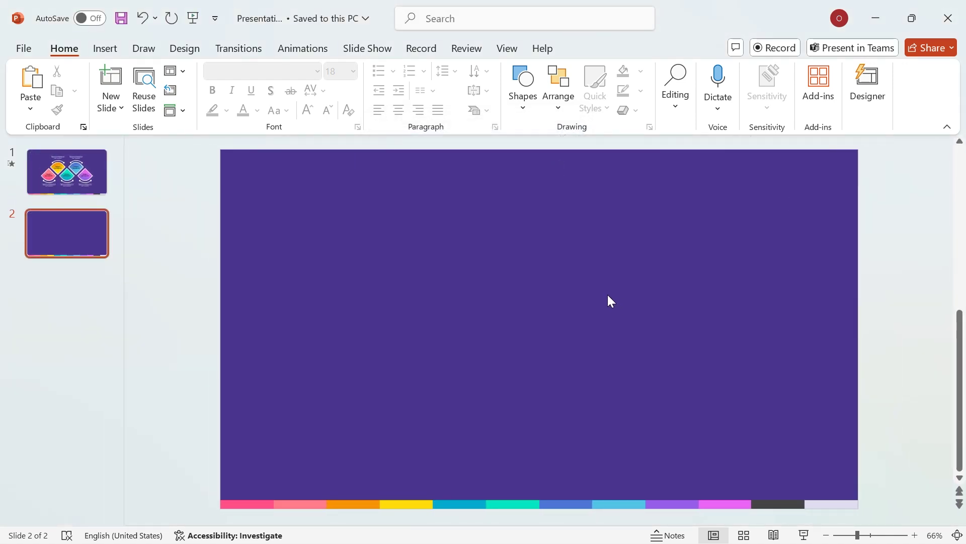
- Draw a 3.7" teal rounded-corner square near the centre and deepen its corner rounding
click(526, 107)
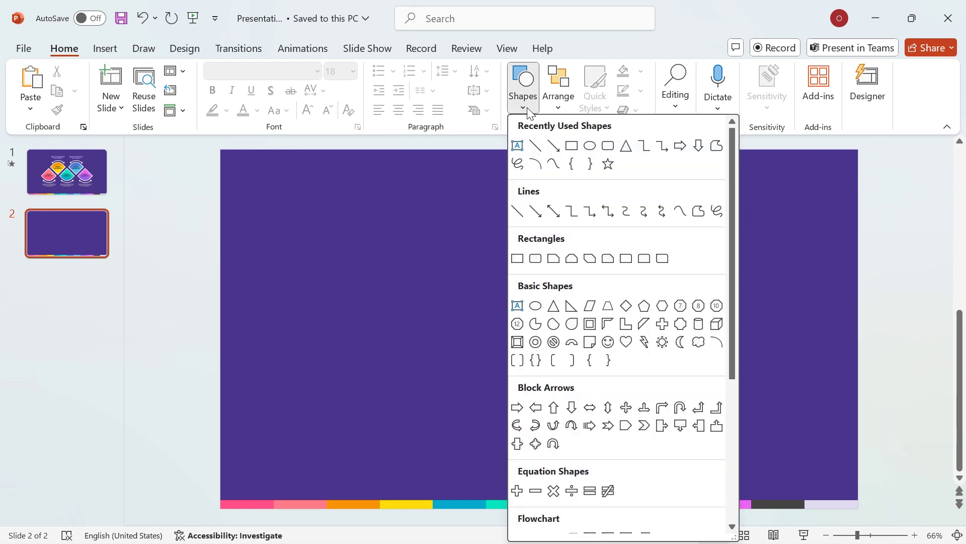
click(609, 147)
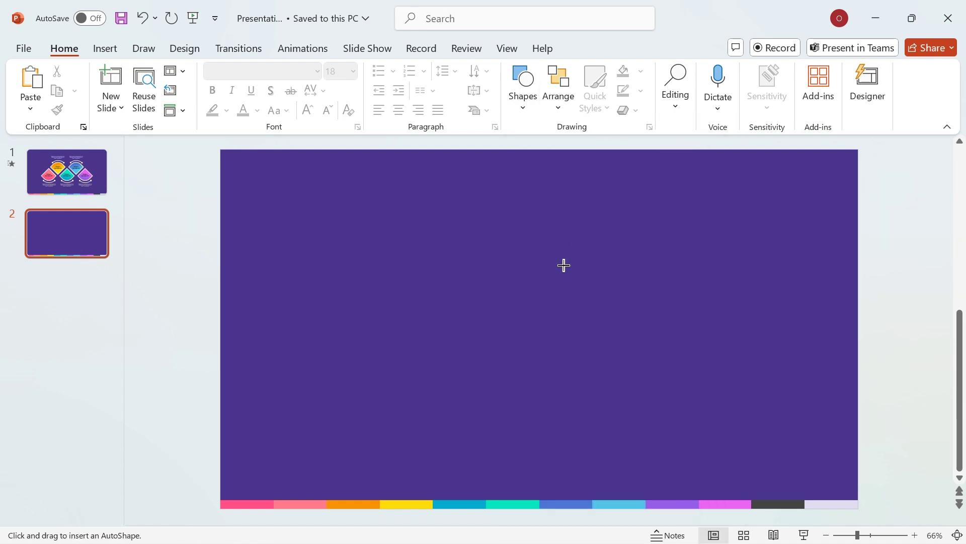
mouse_move(429, 234)
mouse_down()
mouse_move(475, 287)
mouse_move(455, 302)
mouse_move(515, 313)
mouse_move(519, 297)
mouse_move(522, 315)
mouse_move(606, 412)
mouse_up()
click(669, 319)
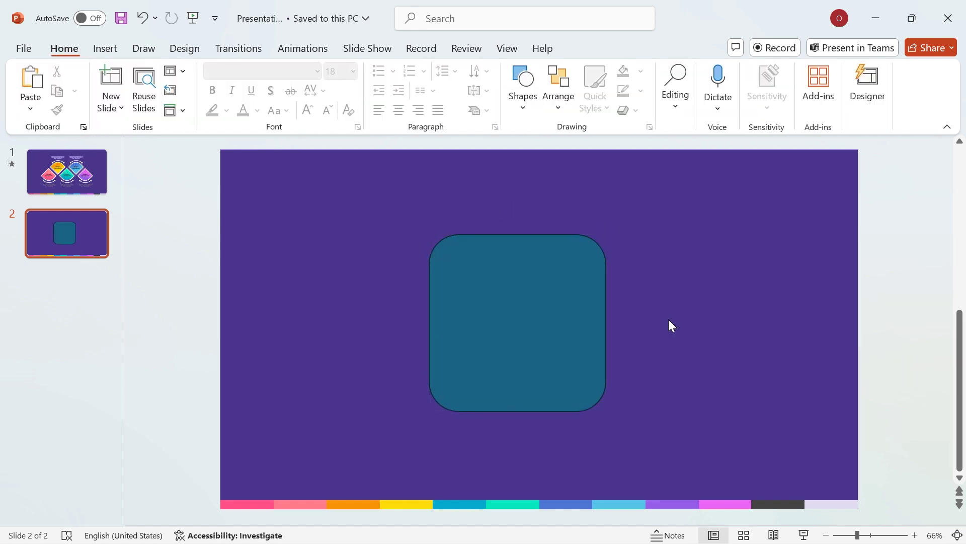
click(472, 285)
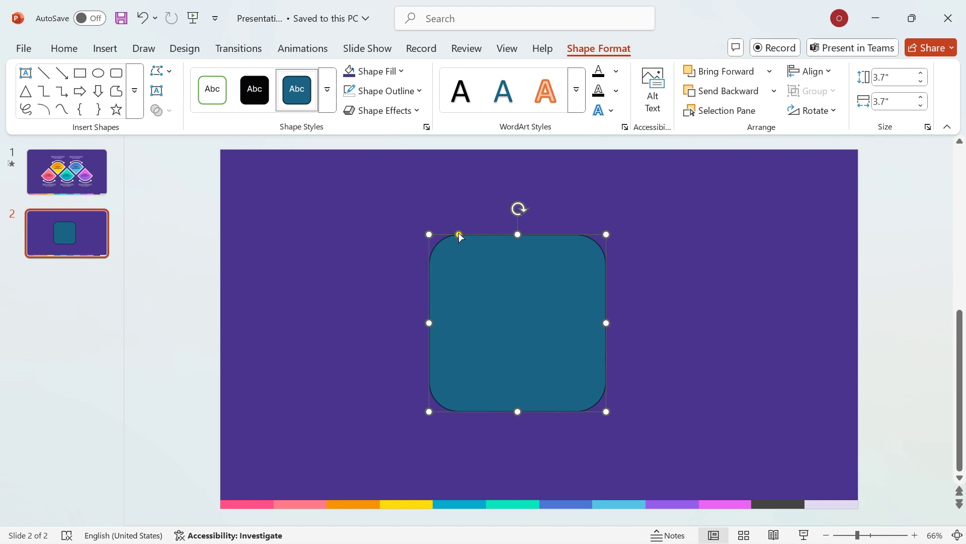
drag(460, 234, 492, 233)
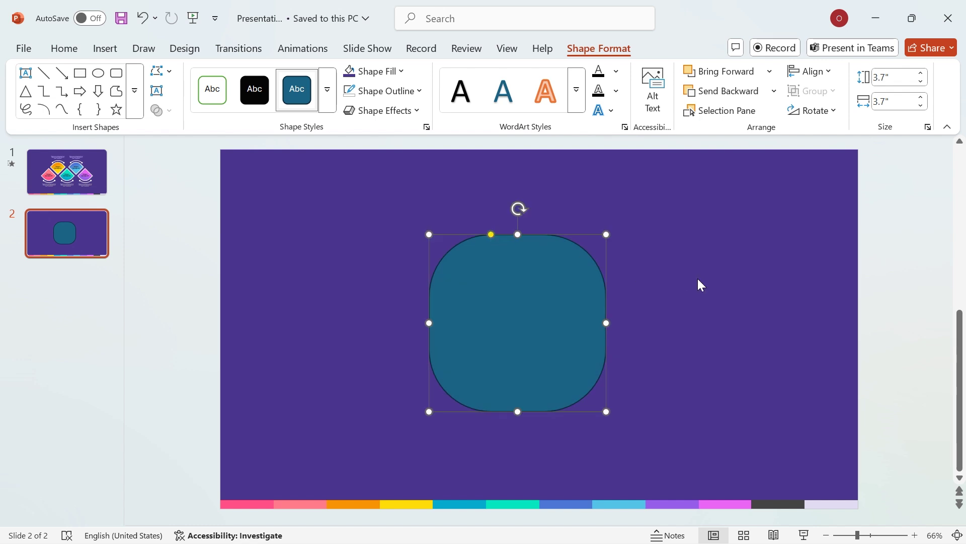
- Align the rounded square to the slide's center and middle
click(685, 286)
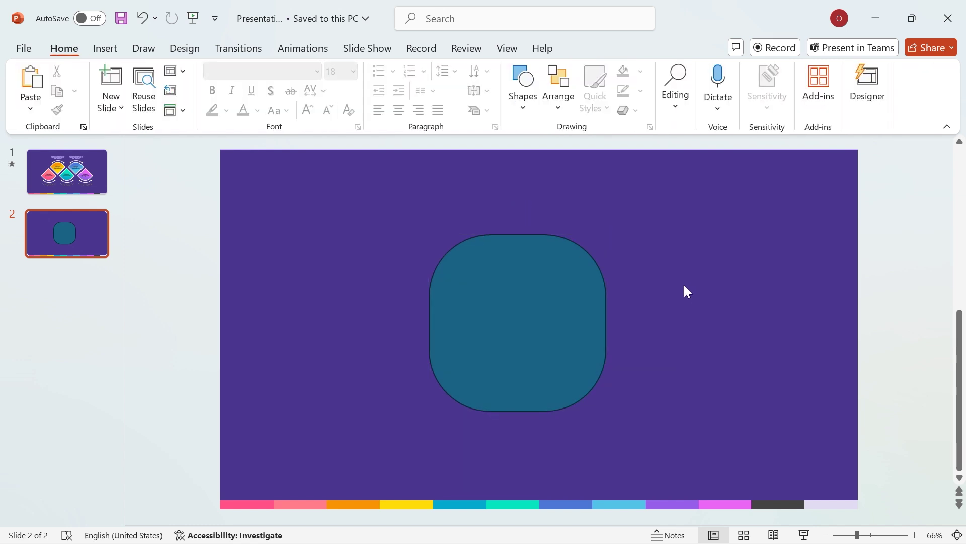
click(587, 284)
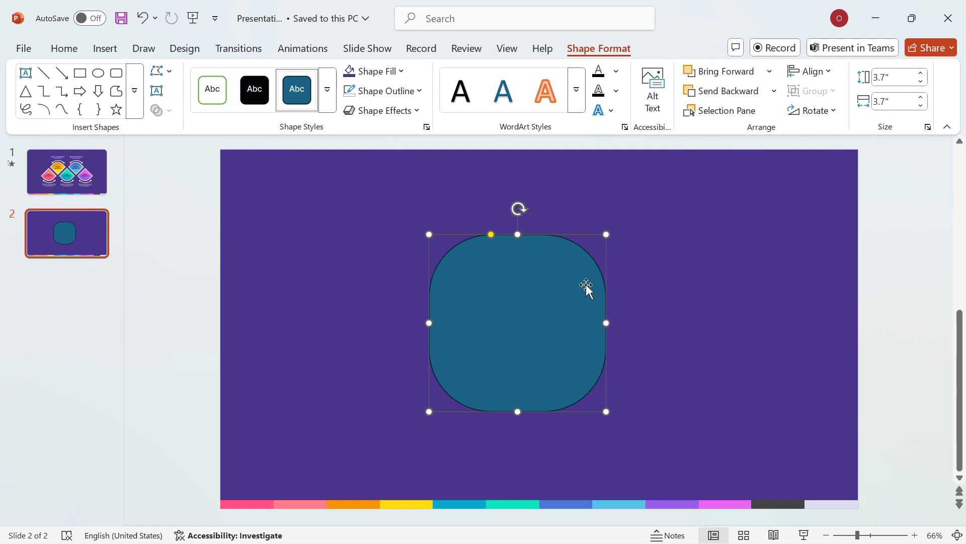
click(828, 71)
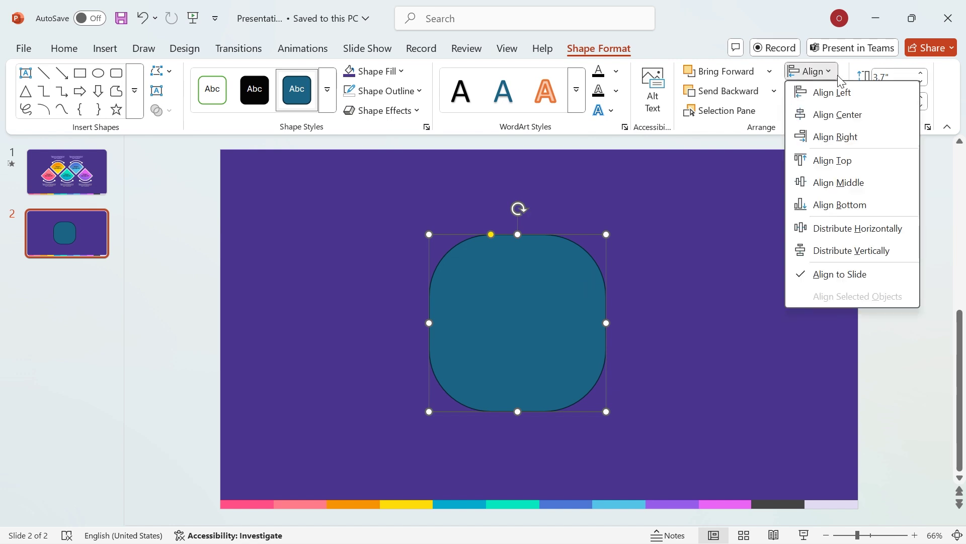
click(850, 116)
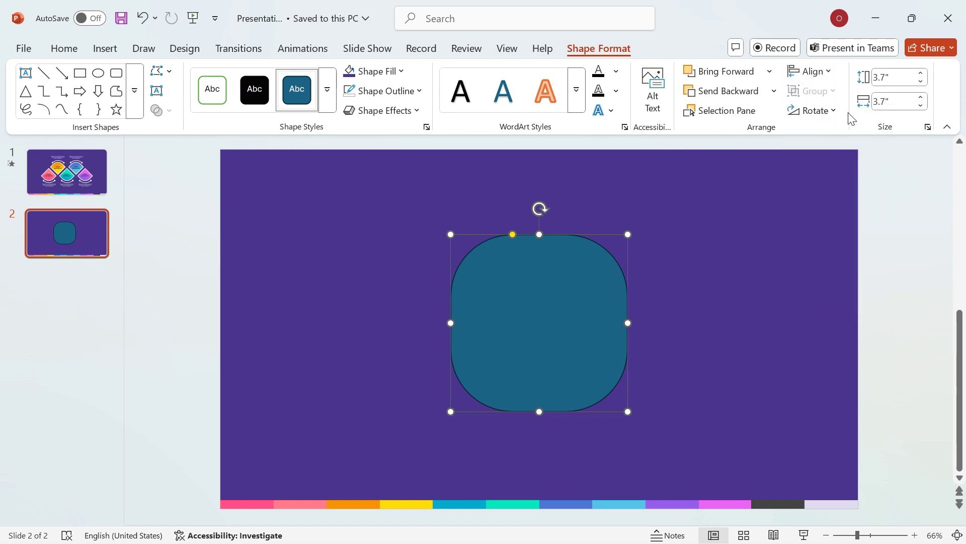
click(825, 72)
click(853, 185)
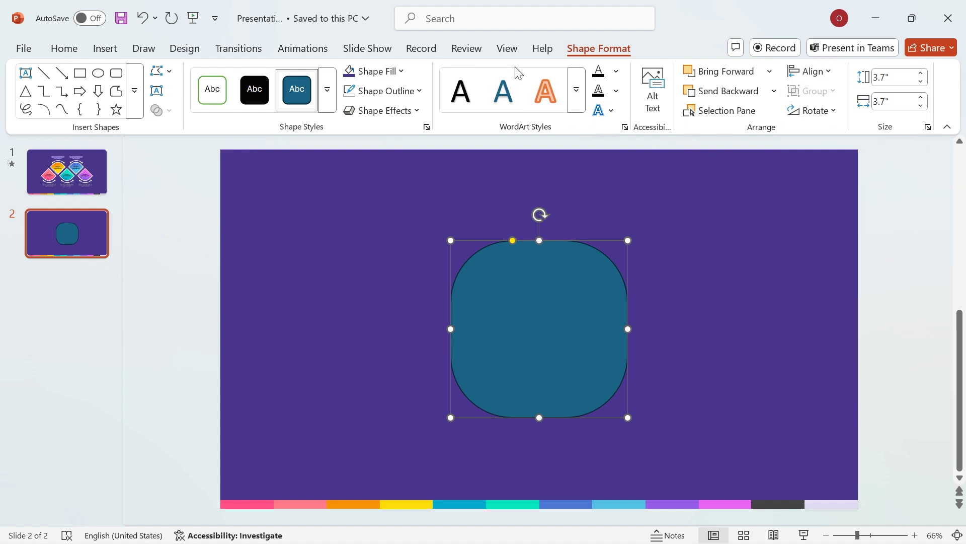
- Switch on the View Guides so dashed centre lines cross the slide
click(506, 49)
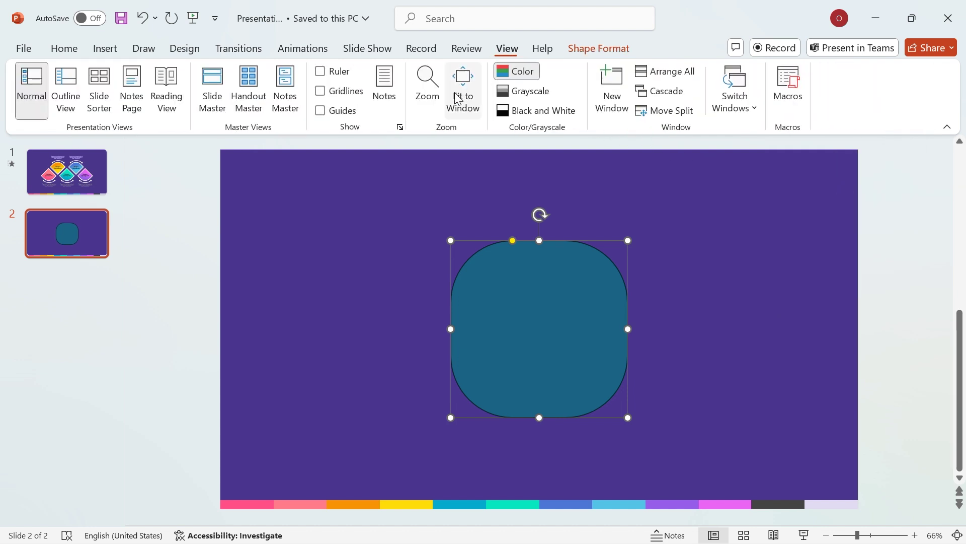
click(351, 115)
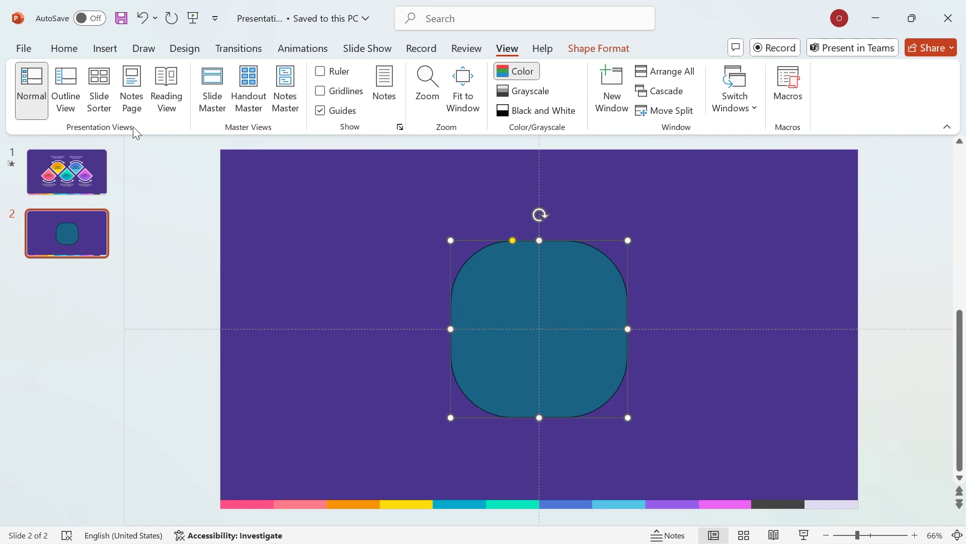
click(64, 49)
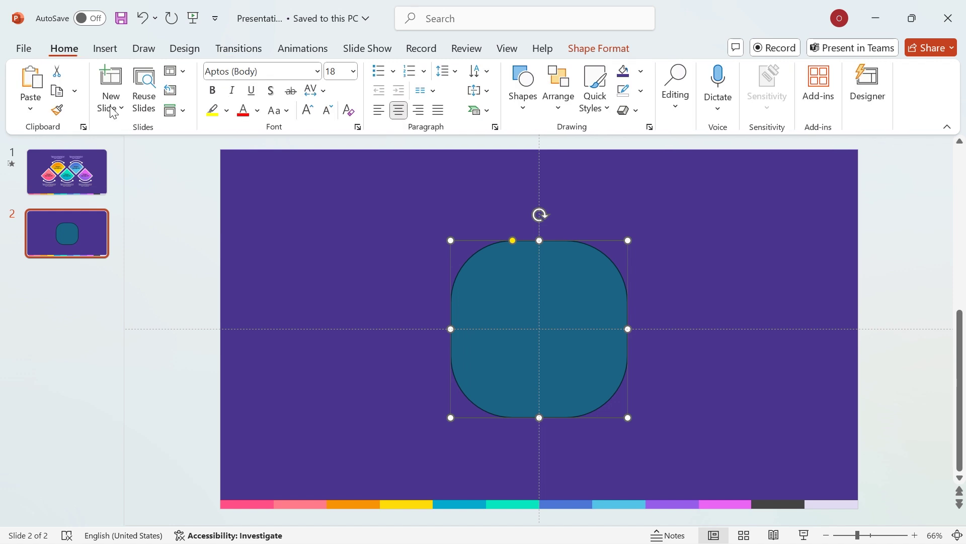
- Draw a rectangle over the square's left half and subtract it, leaving a 3.7" × 1.85" D shape
click(523, 107)
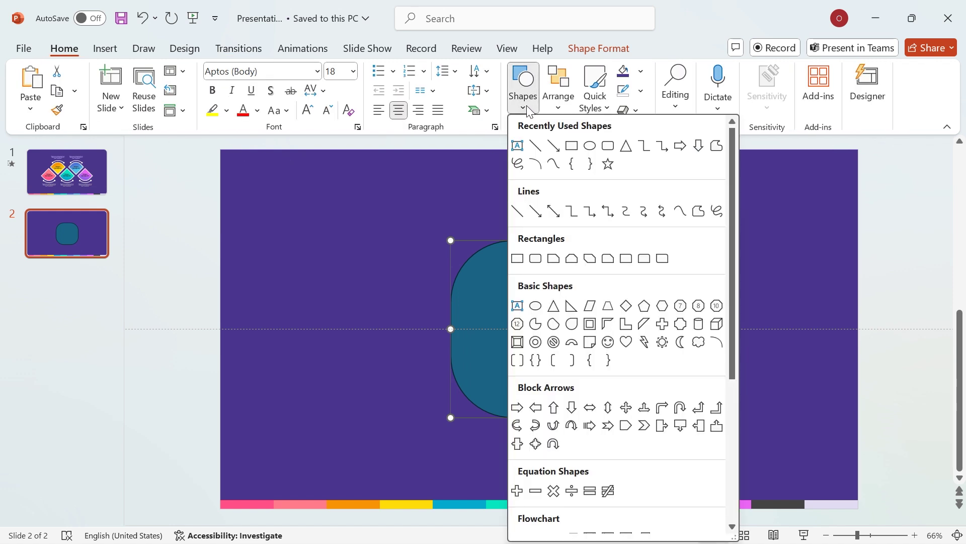
click(572, 146)
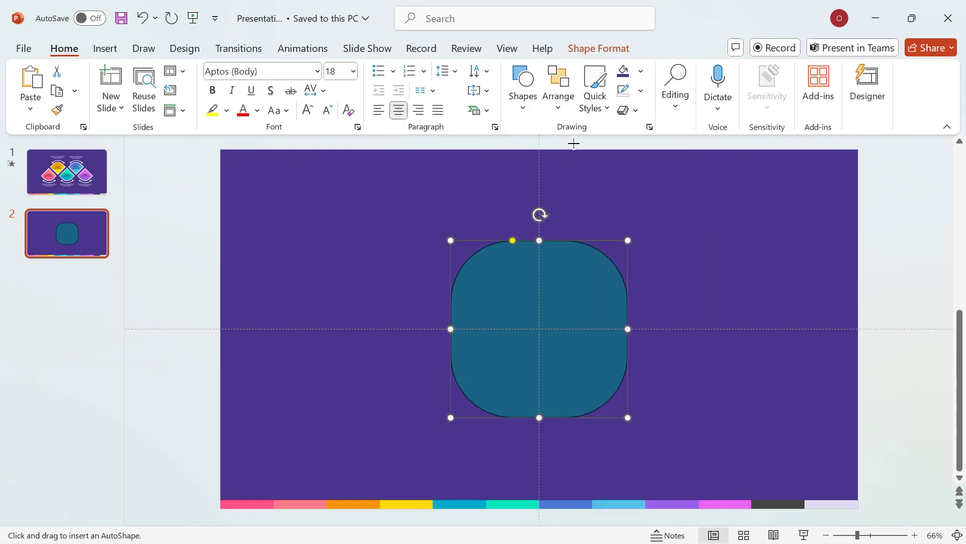
drag(347, 178, 539, 450)
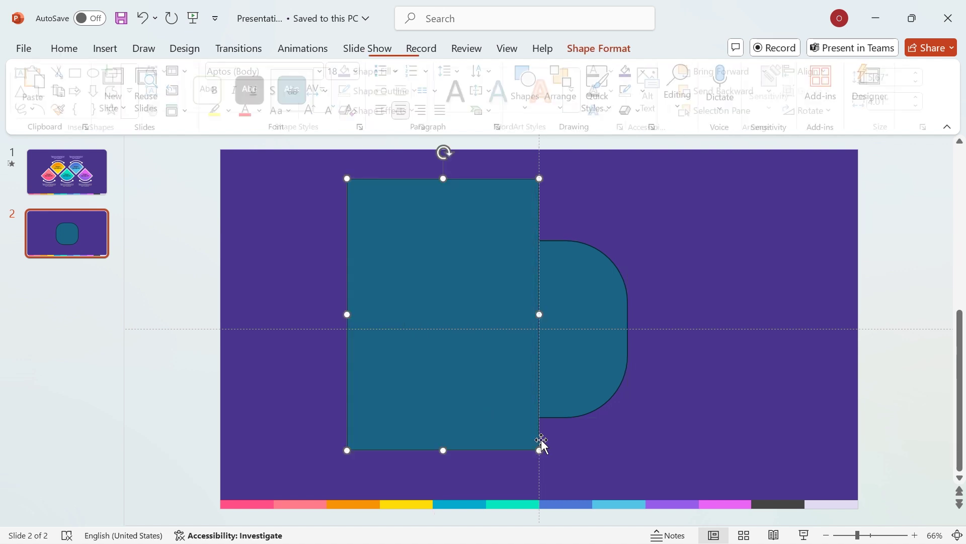
click(597, 269)
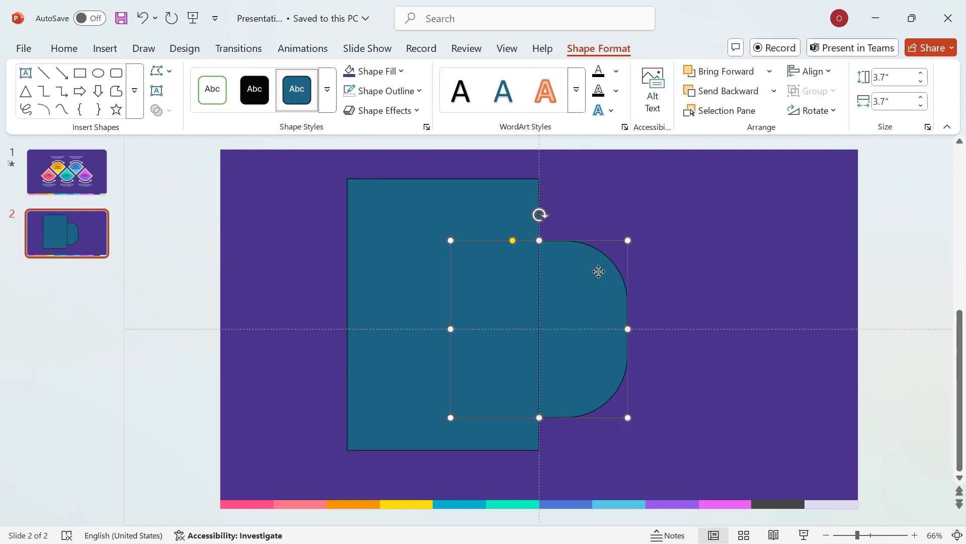
shift+click(363, 236)
click(174, 109)
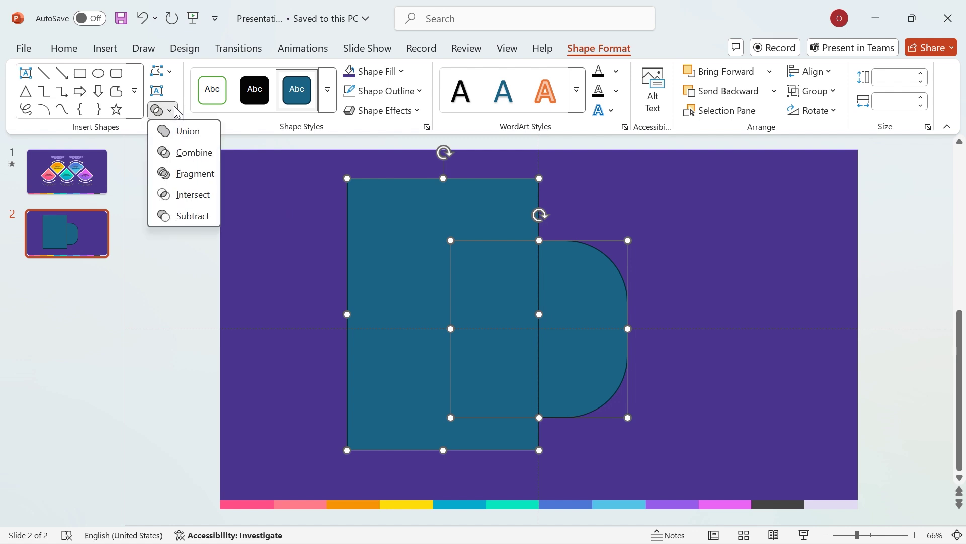
click(186, 215)
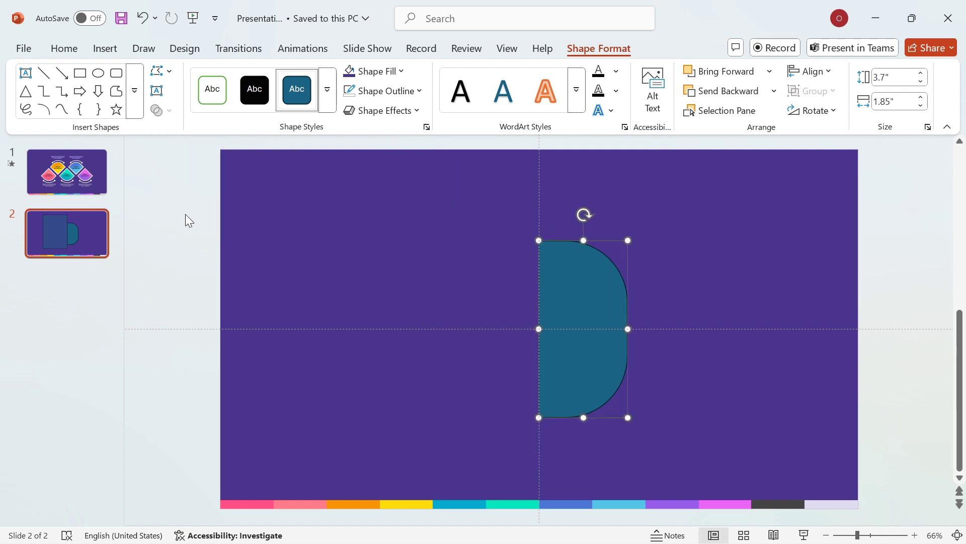
- Cover the D shape's top half with a rectangle and subtract it, leaving a 1.85" quarter-round
click(86, 74)
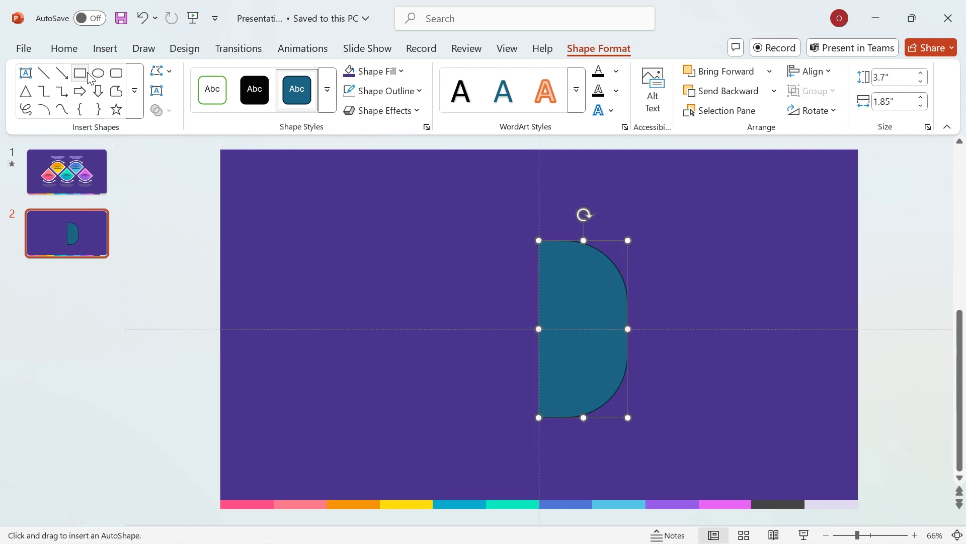
drag(393, 175, 720, 329)
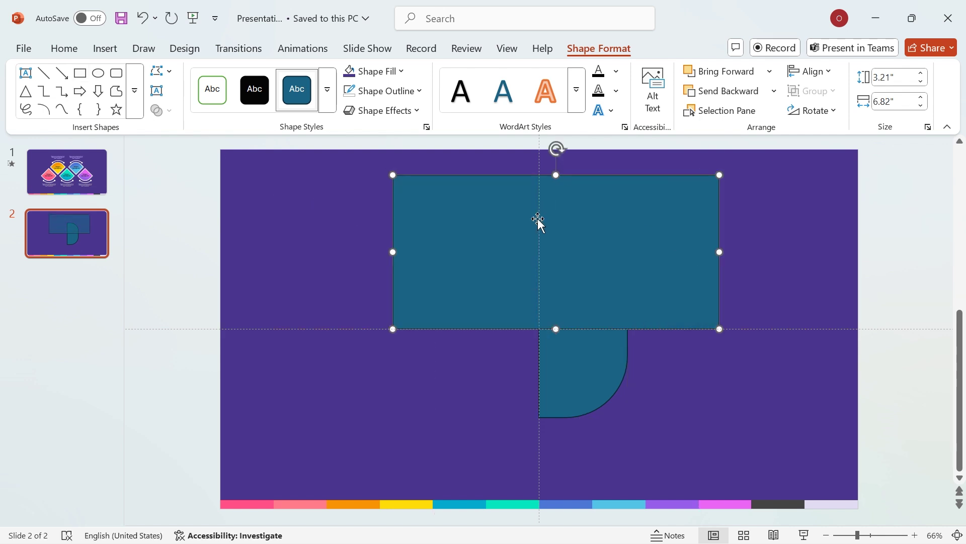
click(546, 374)
shift+click(455, 237)
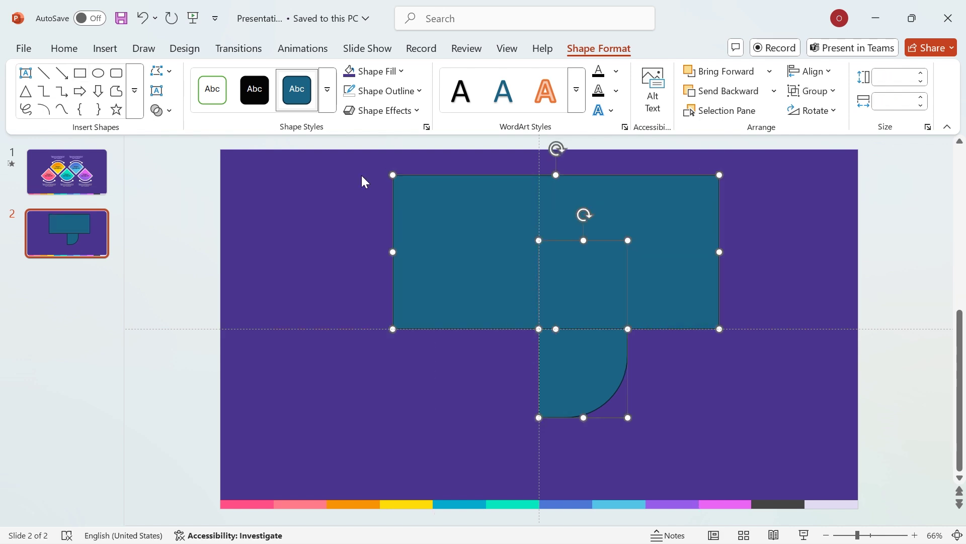
click(171, 110)
click(195, 216)
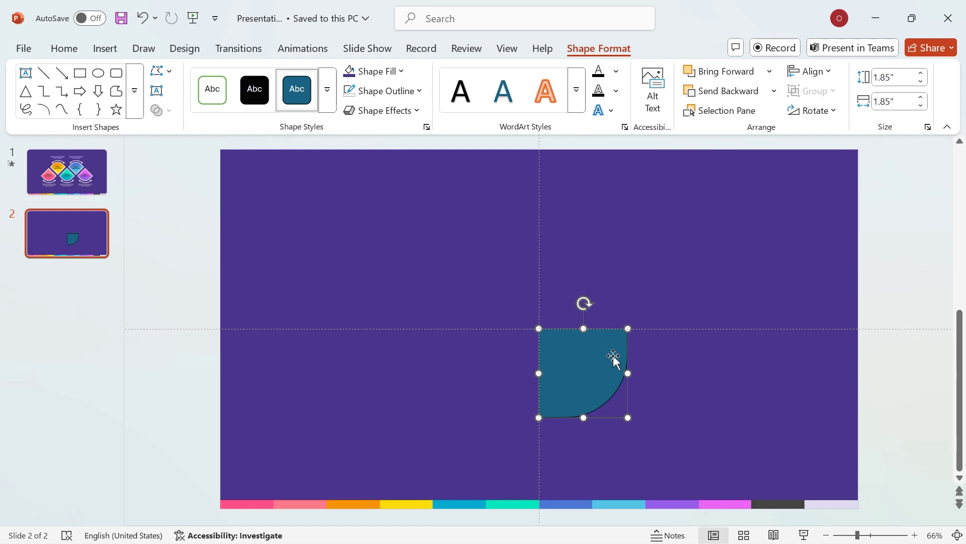
- Set the quarter-round's rotation to 45° in the Format Shape settings
click(838, 114)
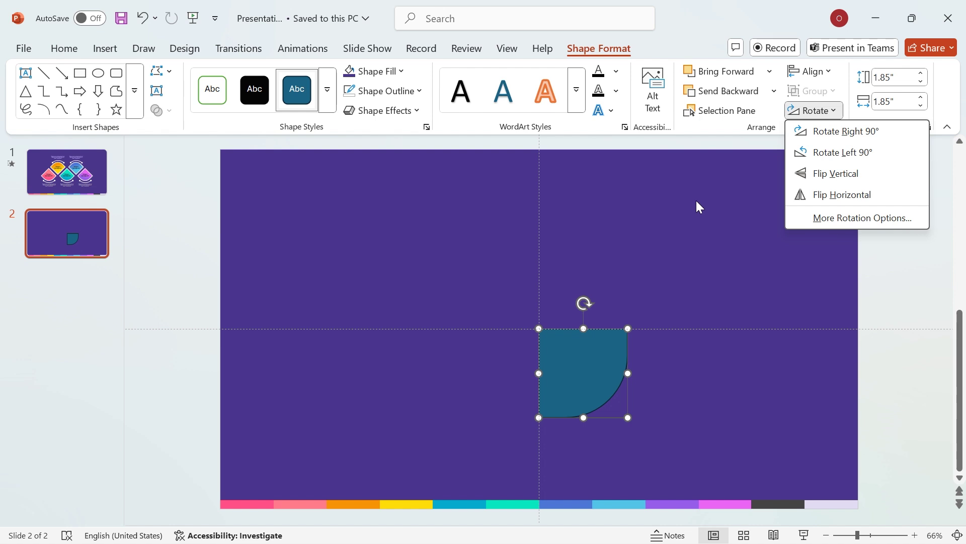
click(837, 222)
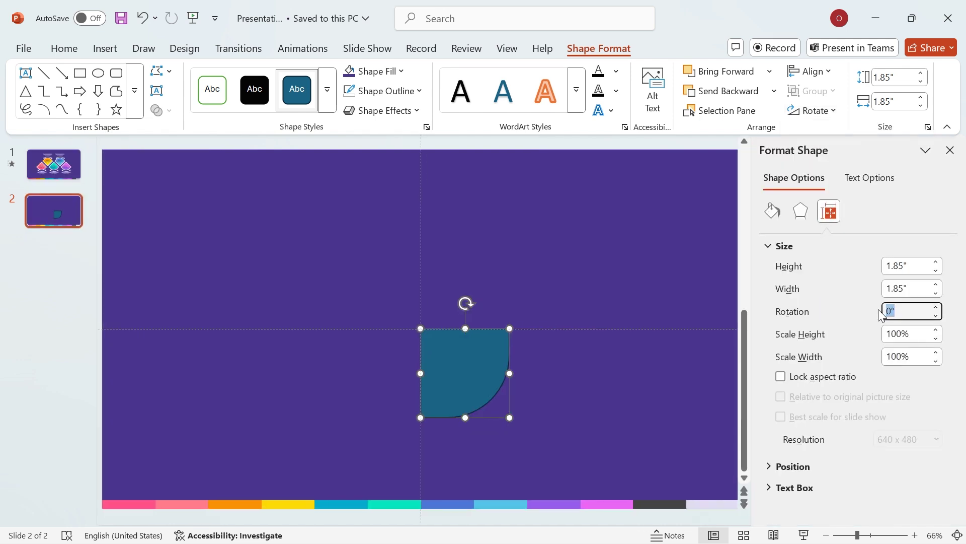
text(45)
key(Return)
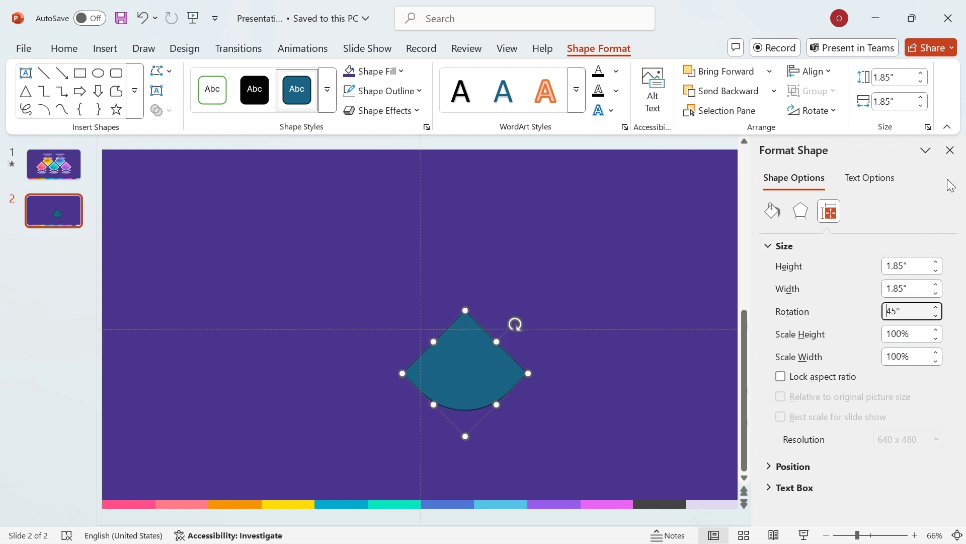
click(950, 150)
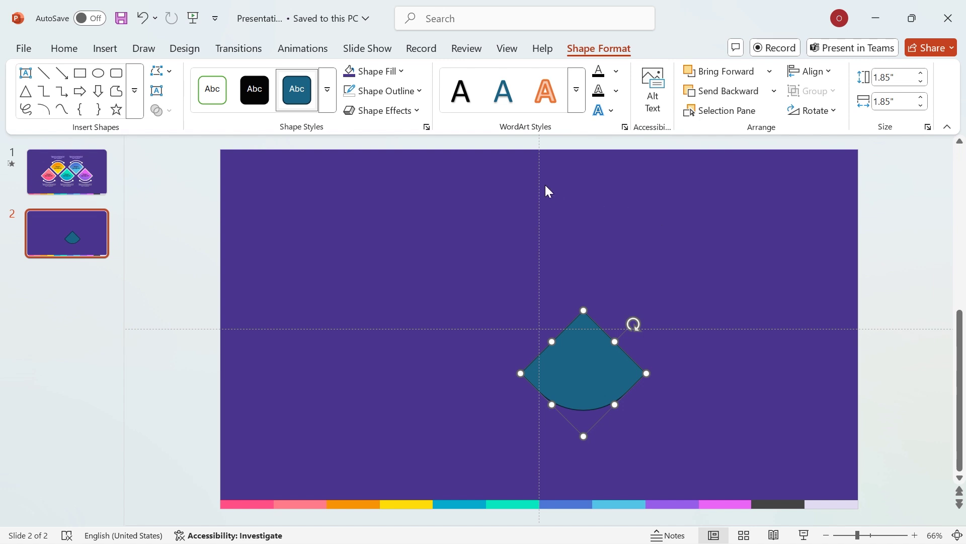
- Turn off the slide guides and reselect the fan shape
click(508, 51)
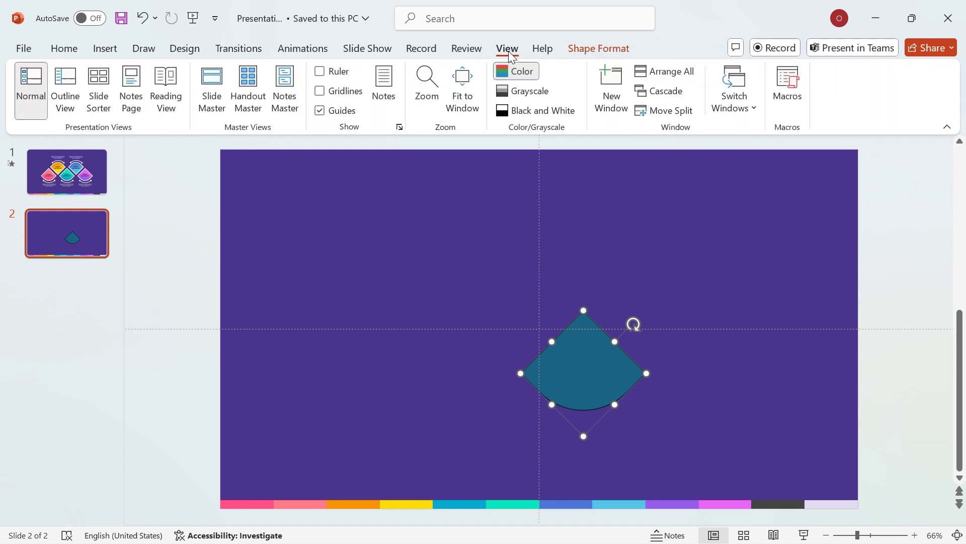
click(320, 112)
click(430, 235)
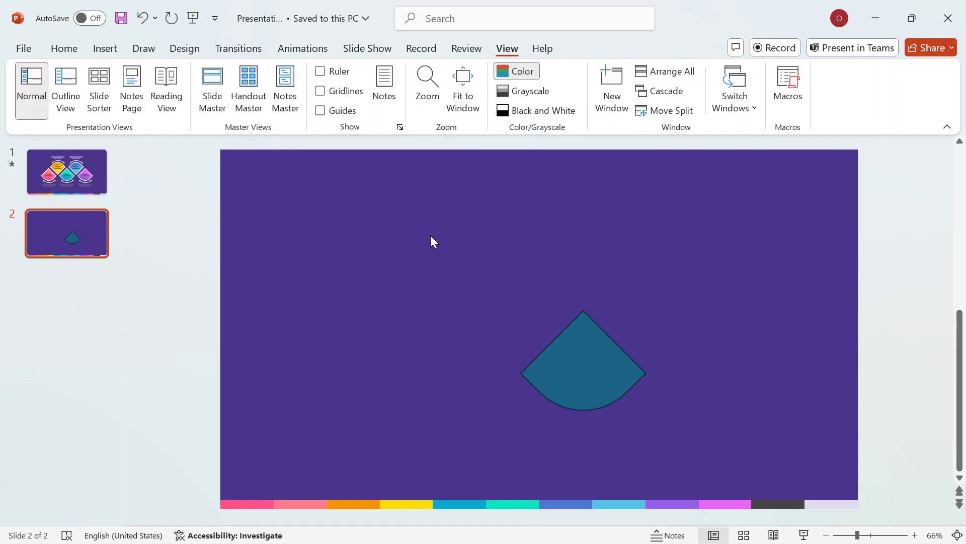
click(596, 373)
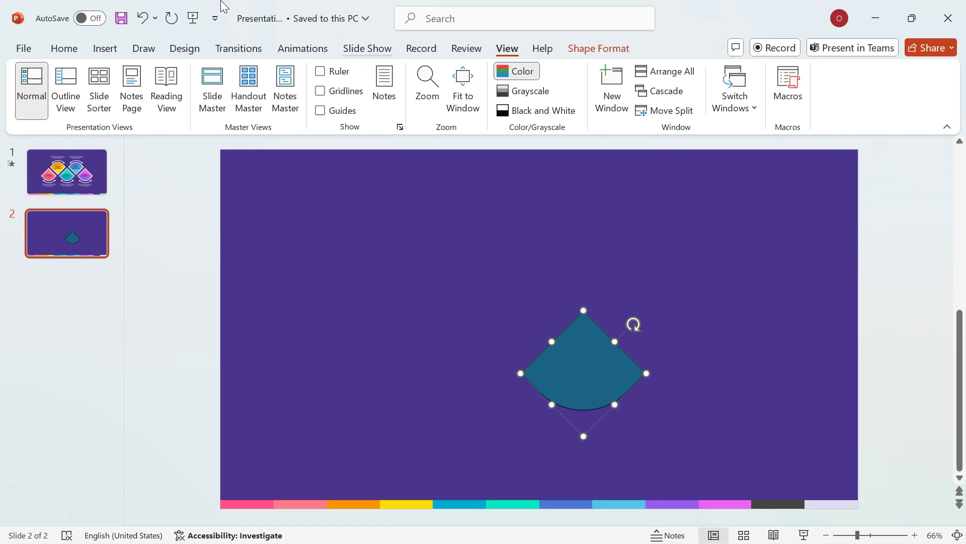
click(60, 48)
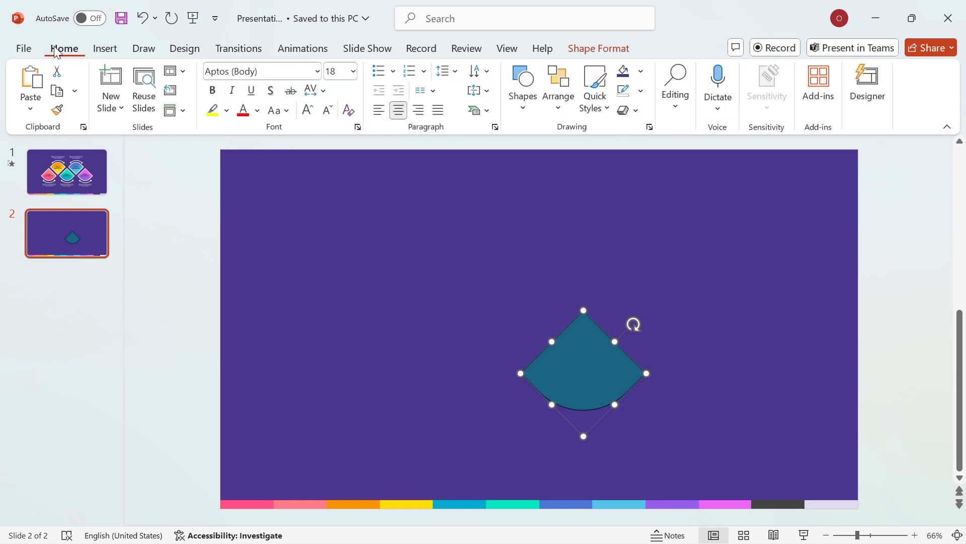
- Align the fan shape to the slide's center and middle
click(599, 51)
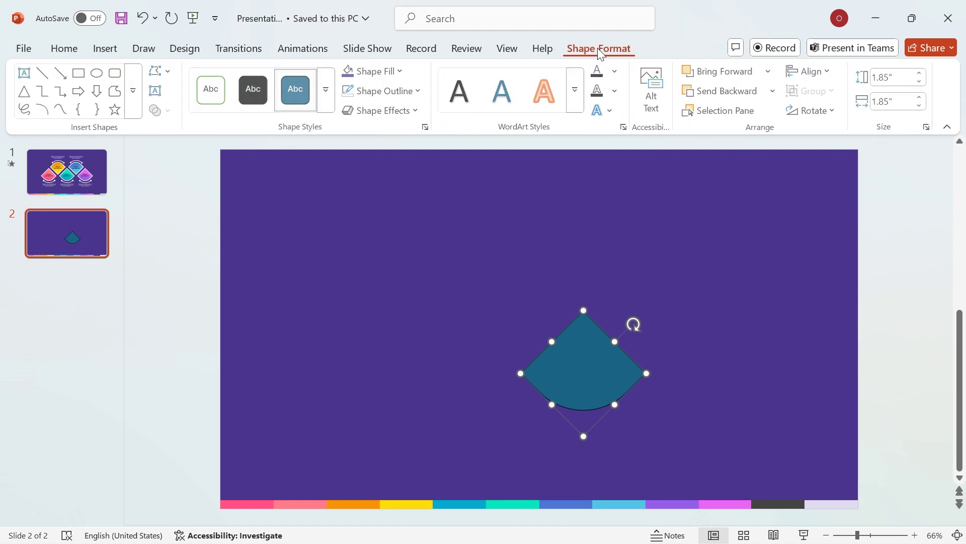
click(820, 72)
click(856, 113)
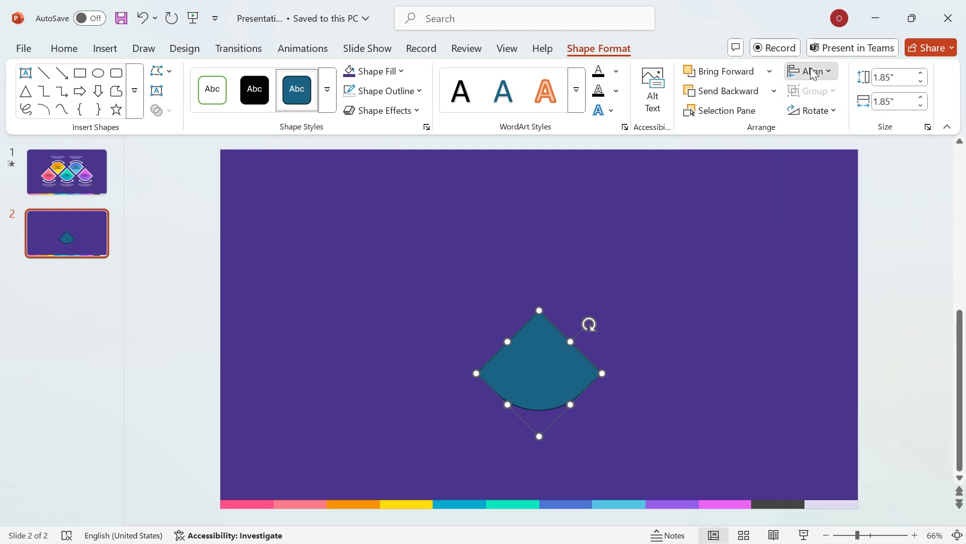
click(812, 72)
click(857, 182)
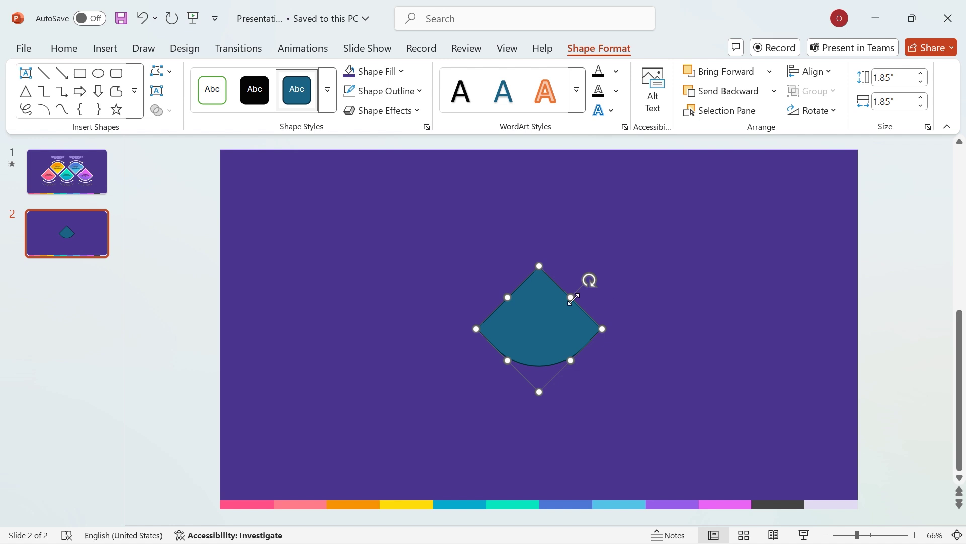
- Remove the middle gradient stop and eyedrop the colour bar's pink for the left stop
right_click(541, 300)
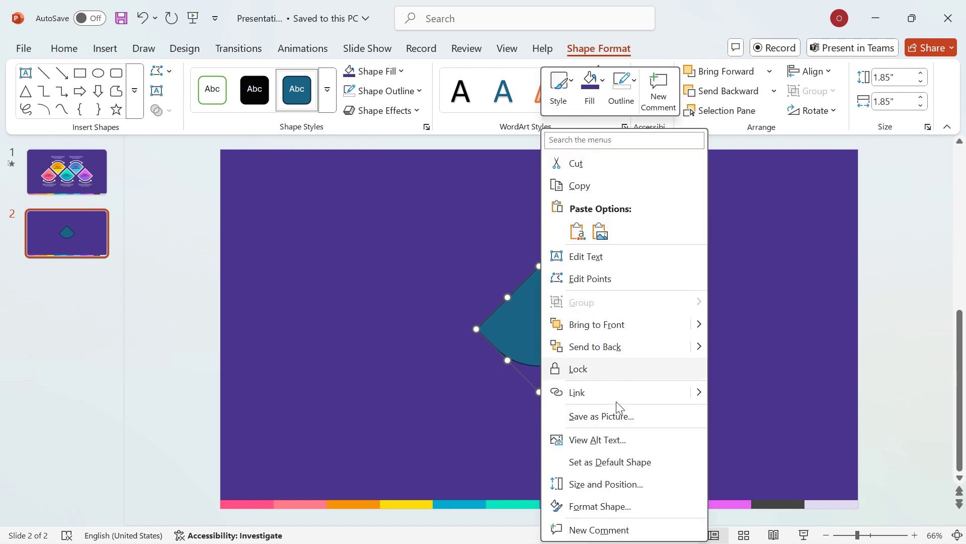
click(588, 507)
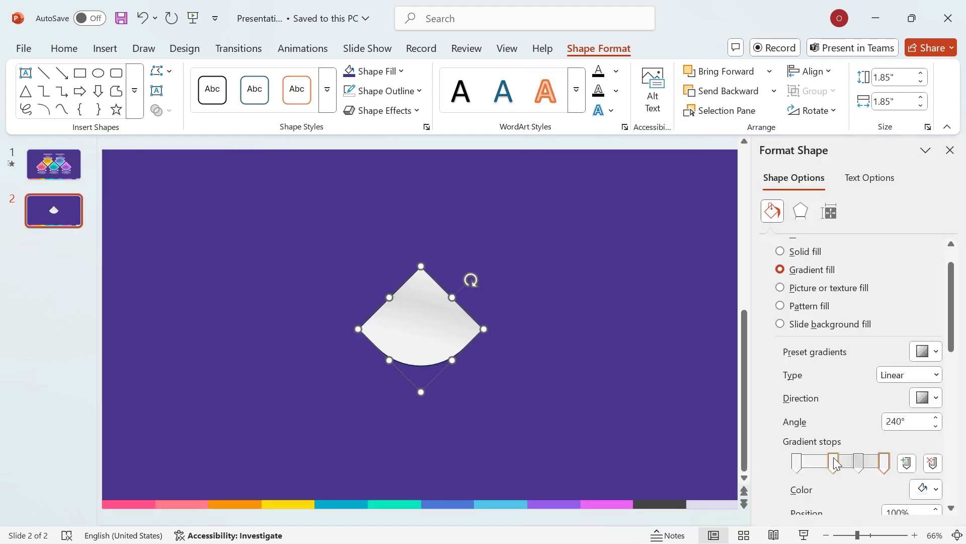
drag(833, 461, 860, 516)
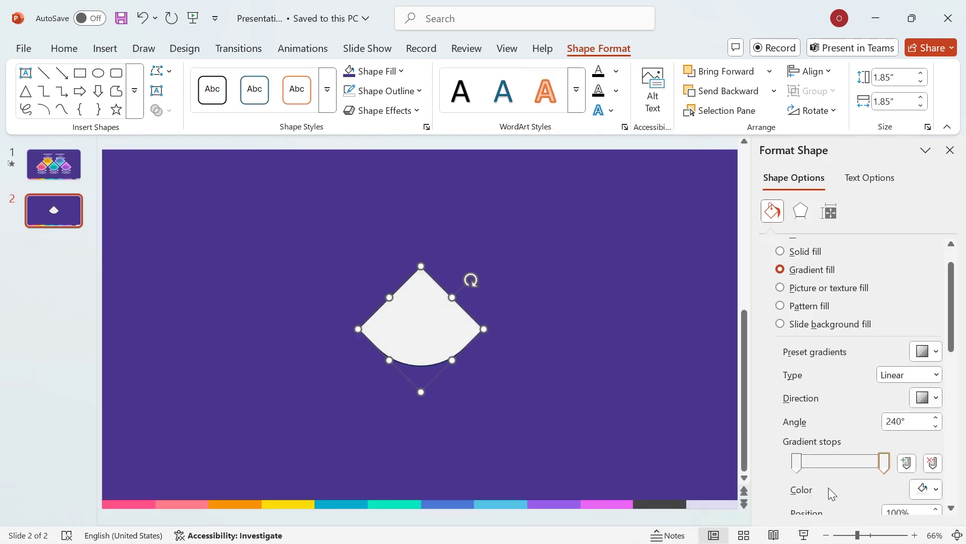
click(798, 462)
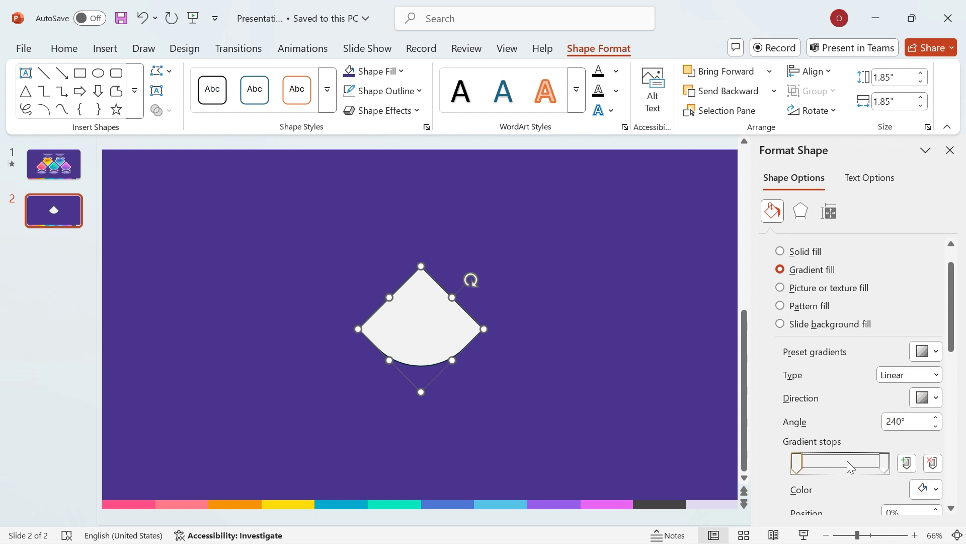
click(936, 490)
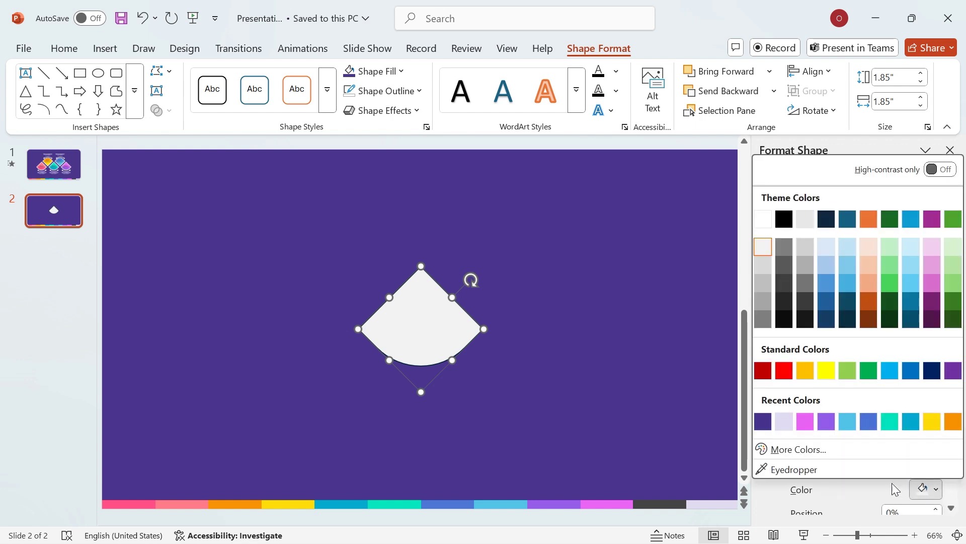
click(807, 473)
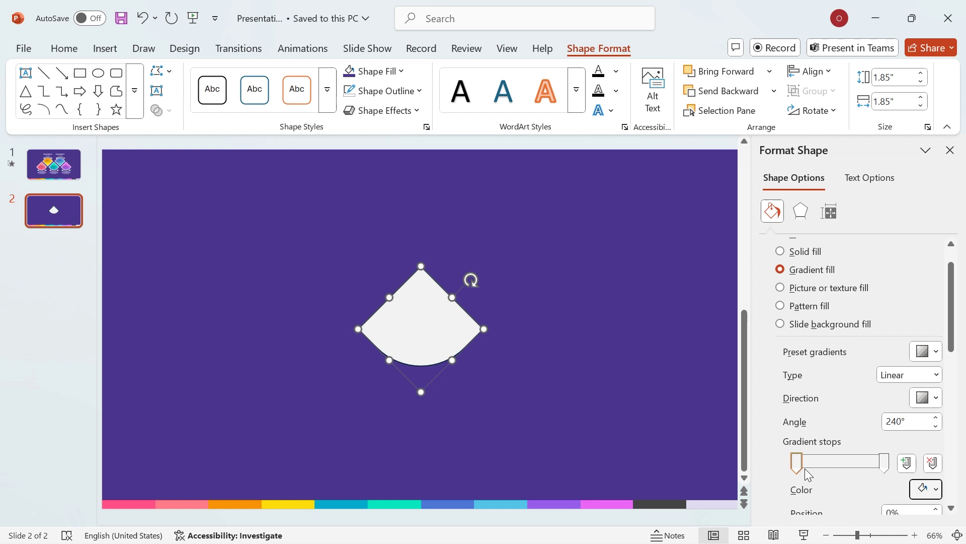
click(120, 502)
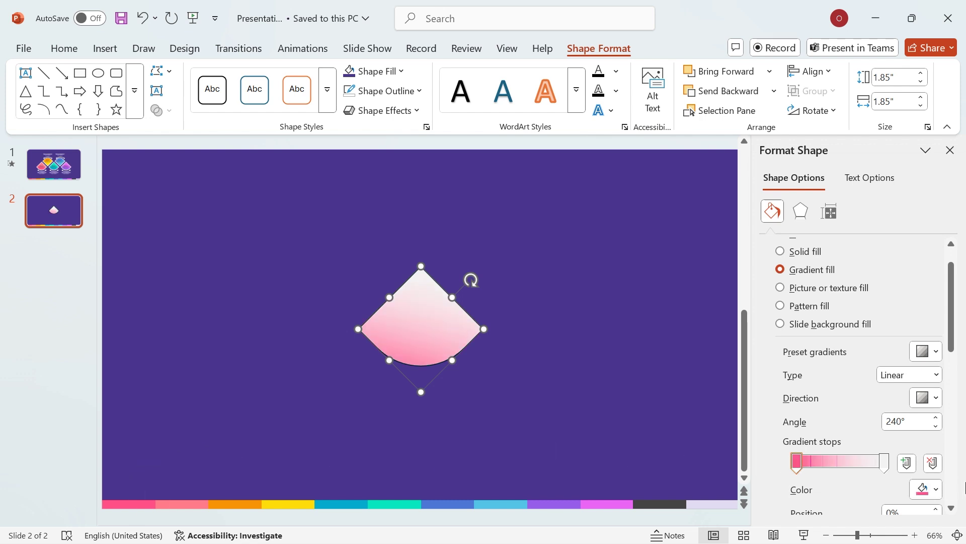
- Eyedrop the colour bar's pink for the right gradient stop, then reselect the left stop
click(885, 462)
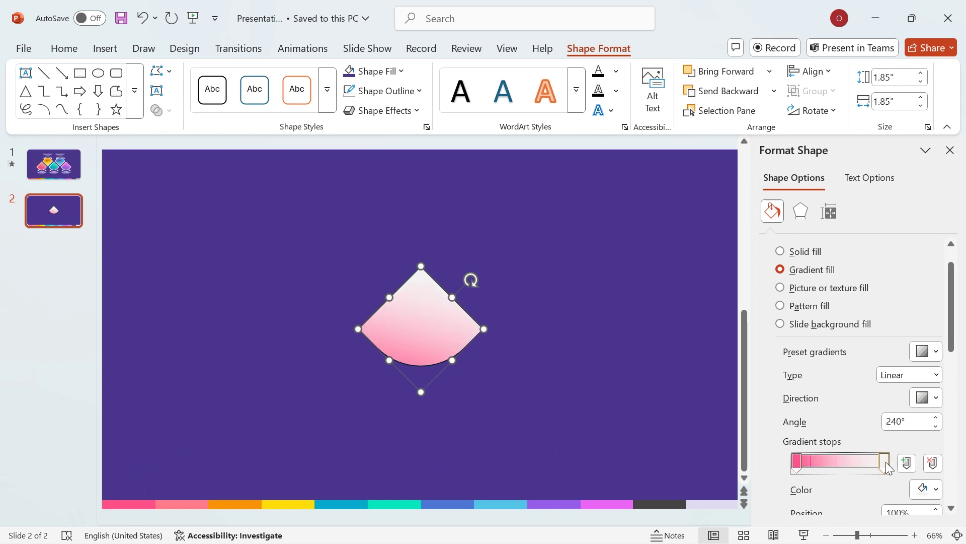
click(926, 488)
click(796, 469)
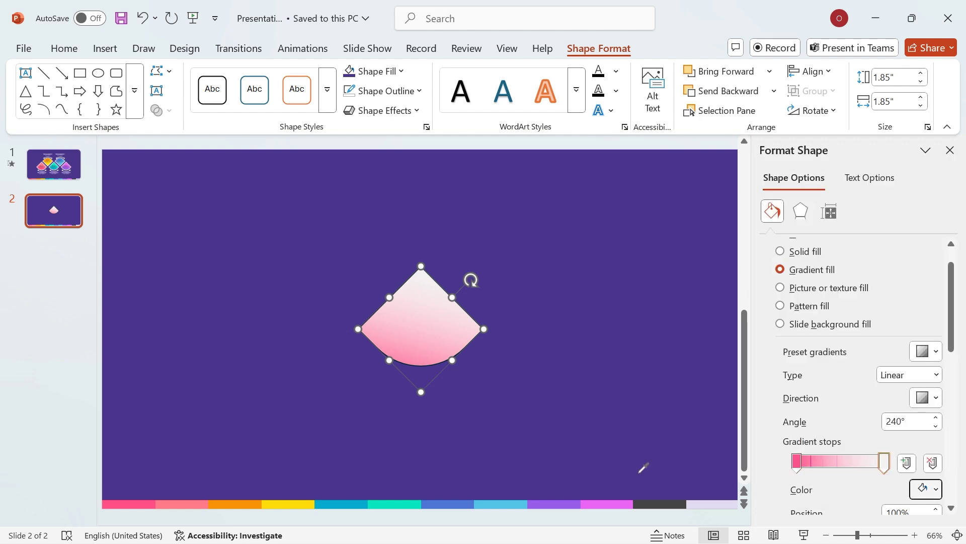
click(190, 501)
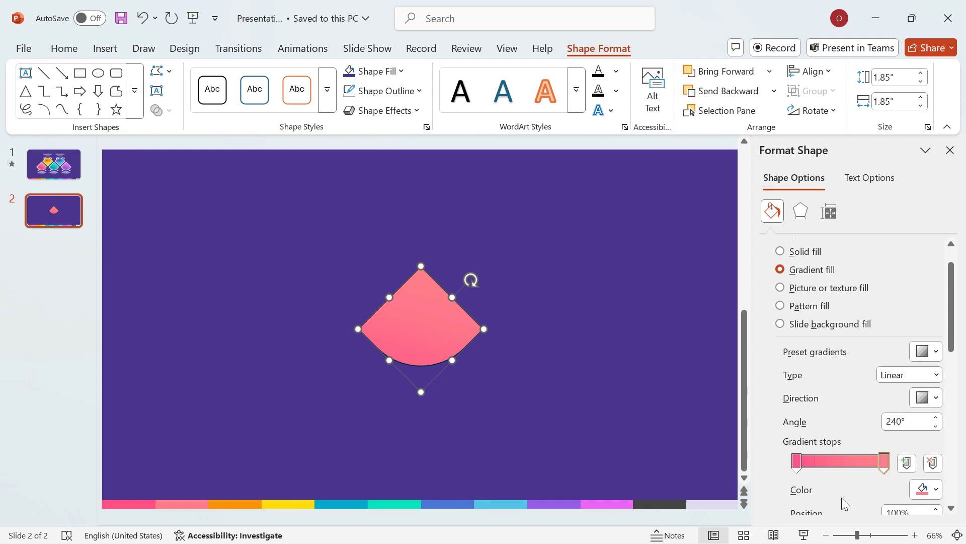
click(801, 461)
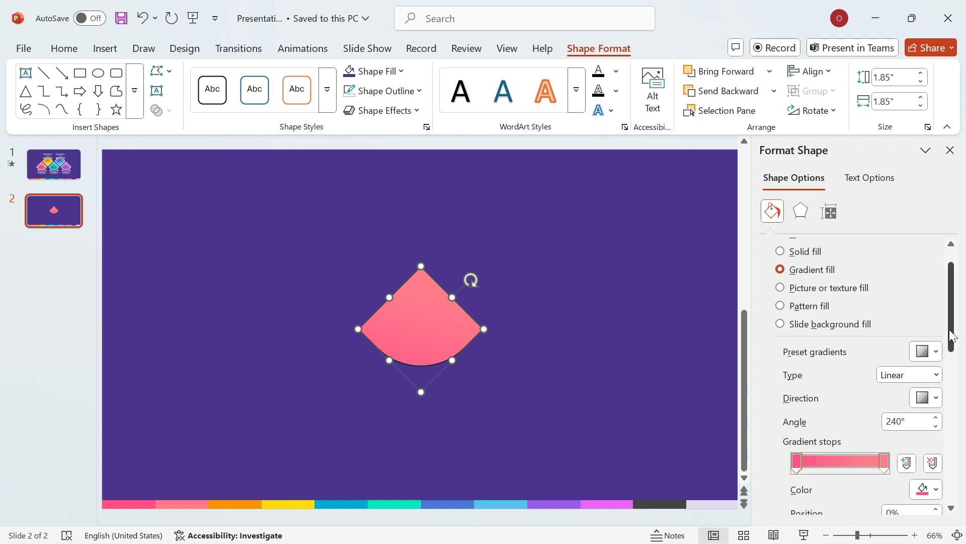
drag(954, 335, 953, 388)
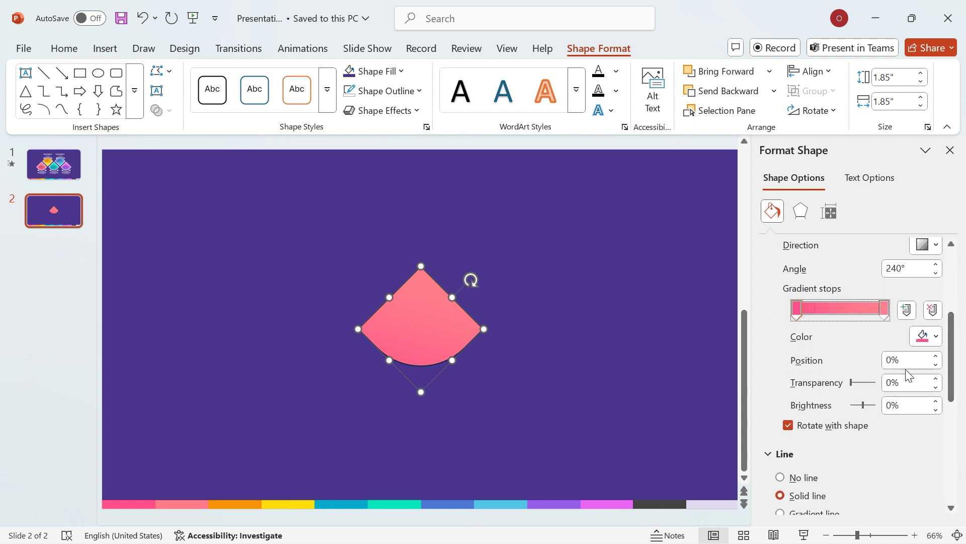
- Move the pink gradient's two stops to 30% and 70% and set its angle to 240°
drag(912, 360, 870, 359)
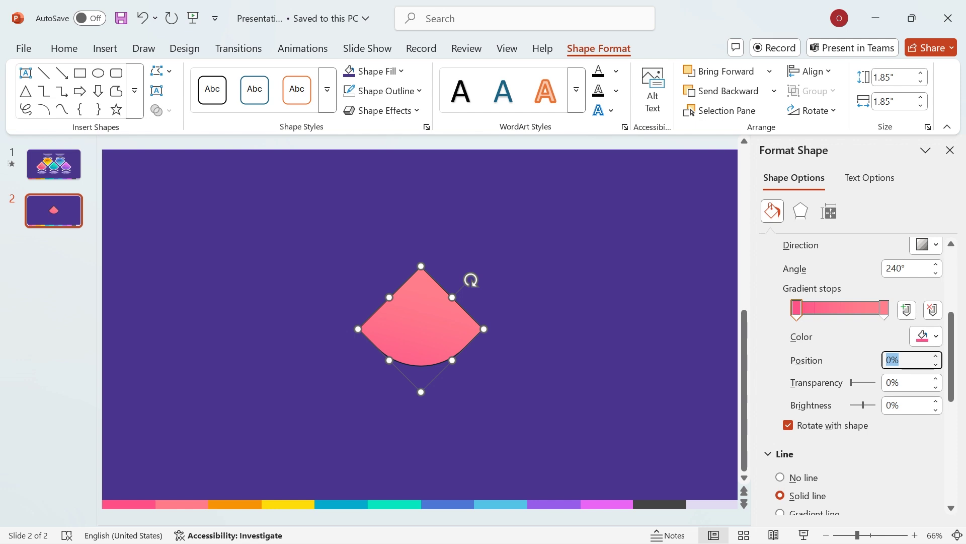
text(30)
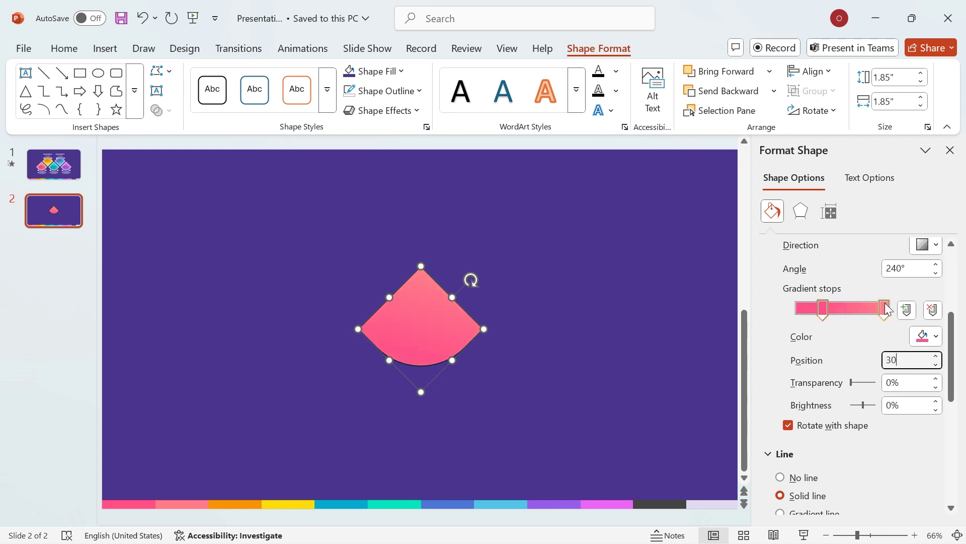
click(886, 309)
drag(916, 362, 853, 358)
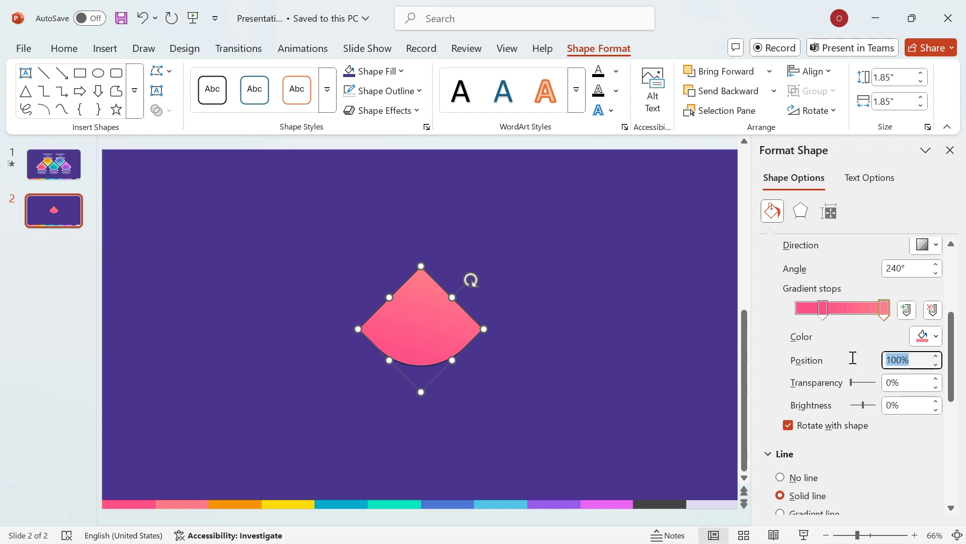
text(70)
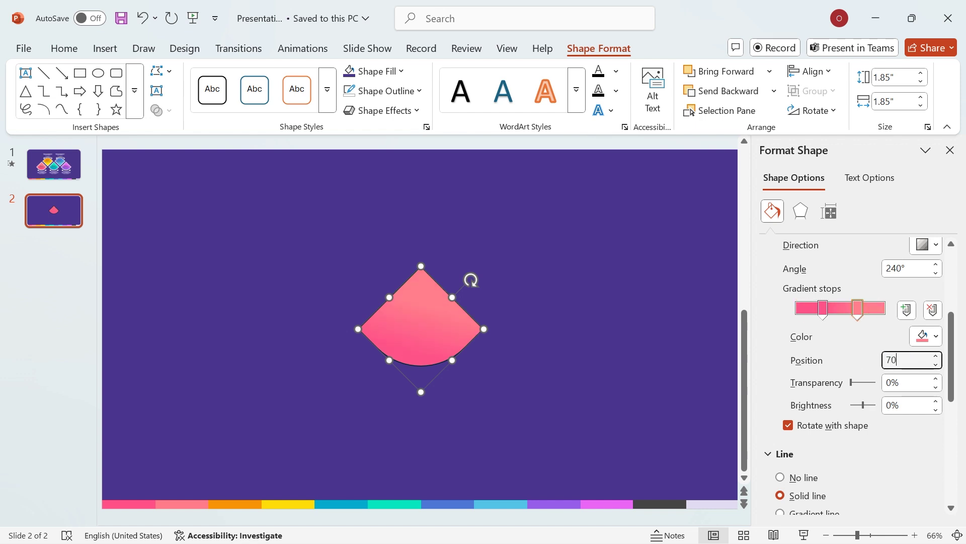
click(917, 267)
drag(917, 267, 884, 266)
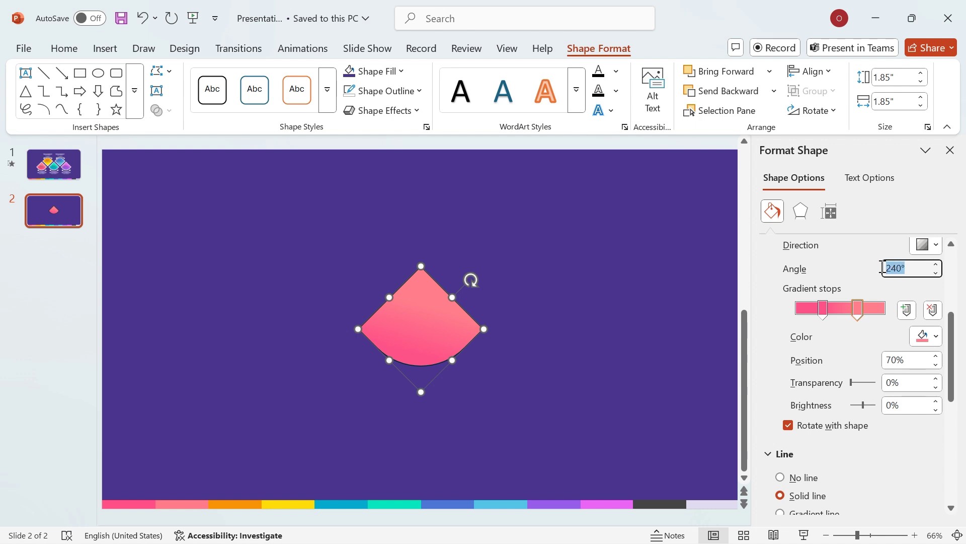
text(240)
key(Return)
click(584, 319)
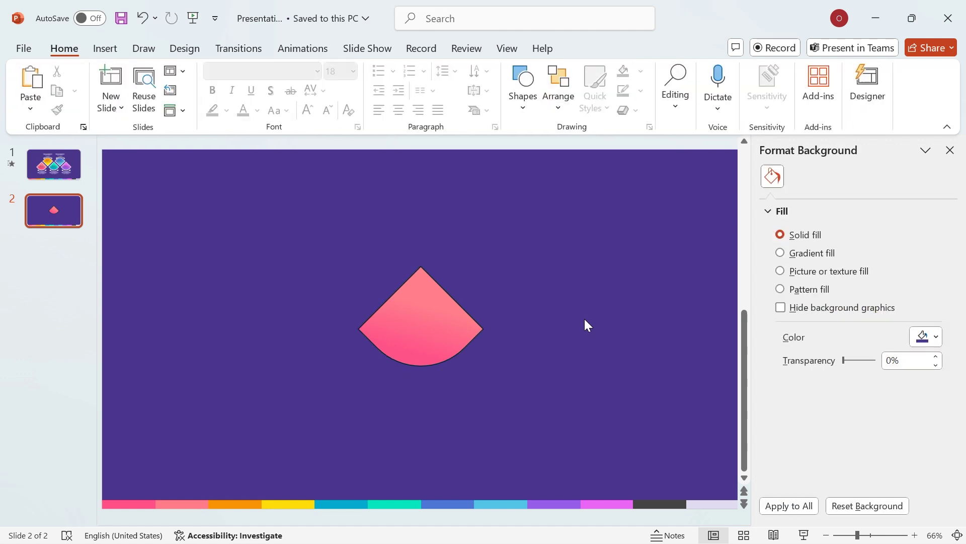
- Outline the pink fan in White and raise the line width to 2 pt
click(449, 320)
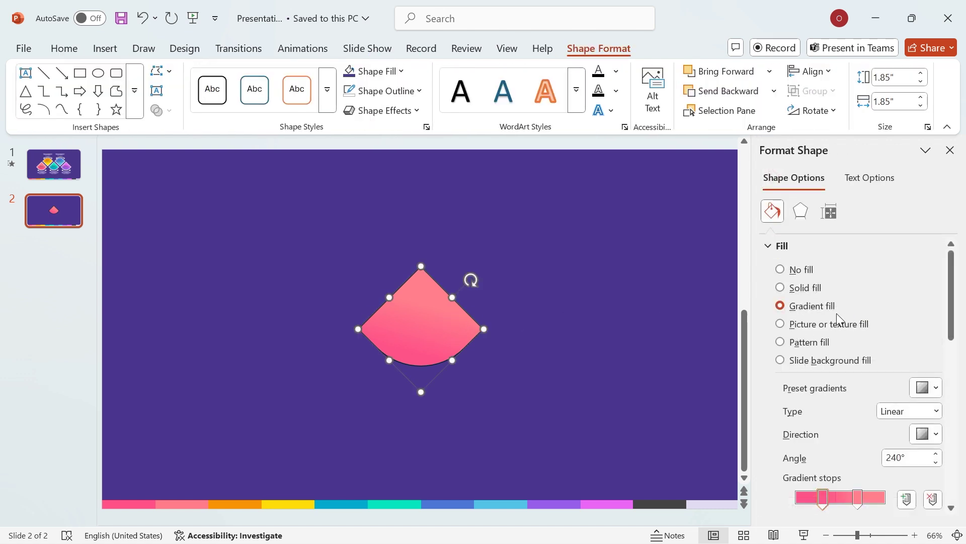
scroll(906, 338, down, 3)
drag(950, 341, 955, 403)
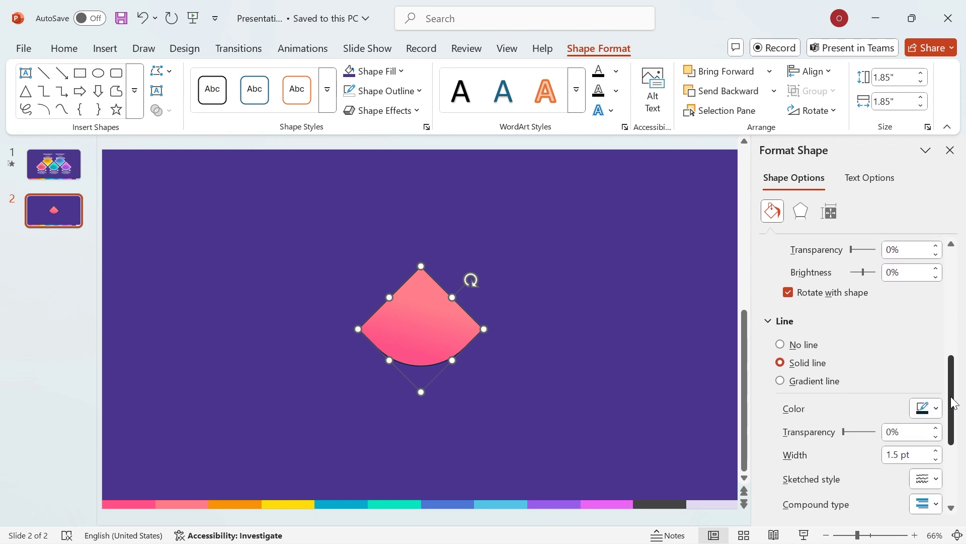
click(924, 407)
click(760, 139)
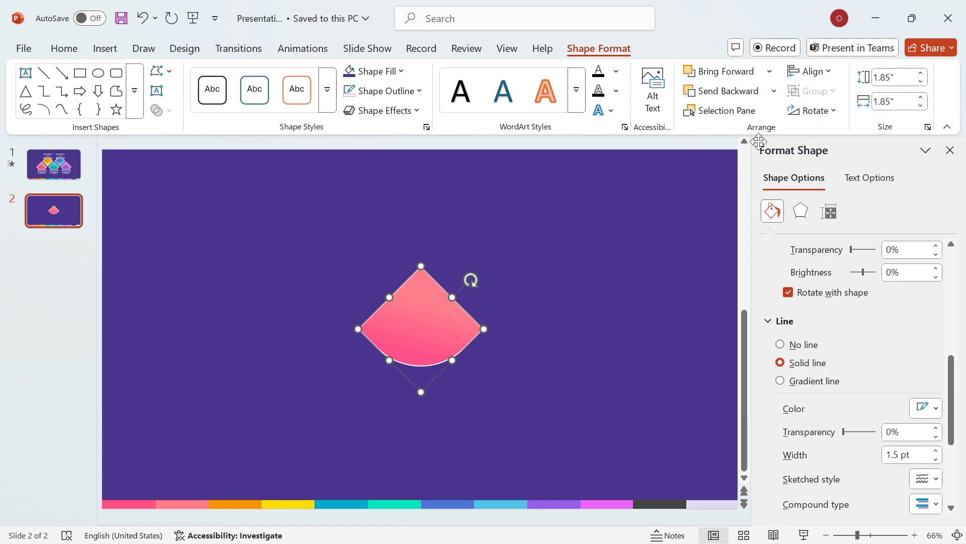
click(936, 451)
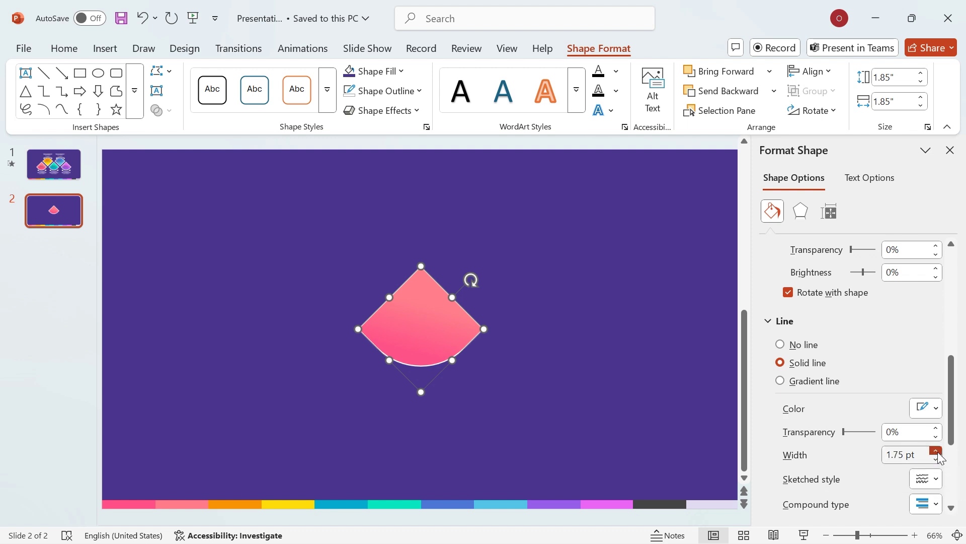
click(935, 451)
click(800, 215)
- Apply an Offset: Center outer shadow with 90% transparency and 15 pt blur
click(935, 255)
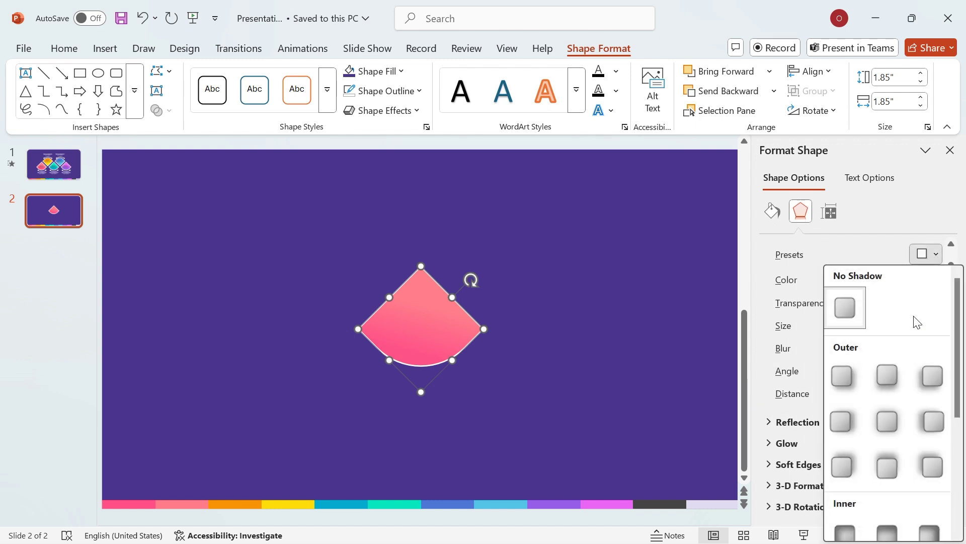
click(887, 418)
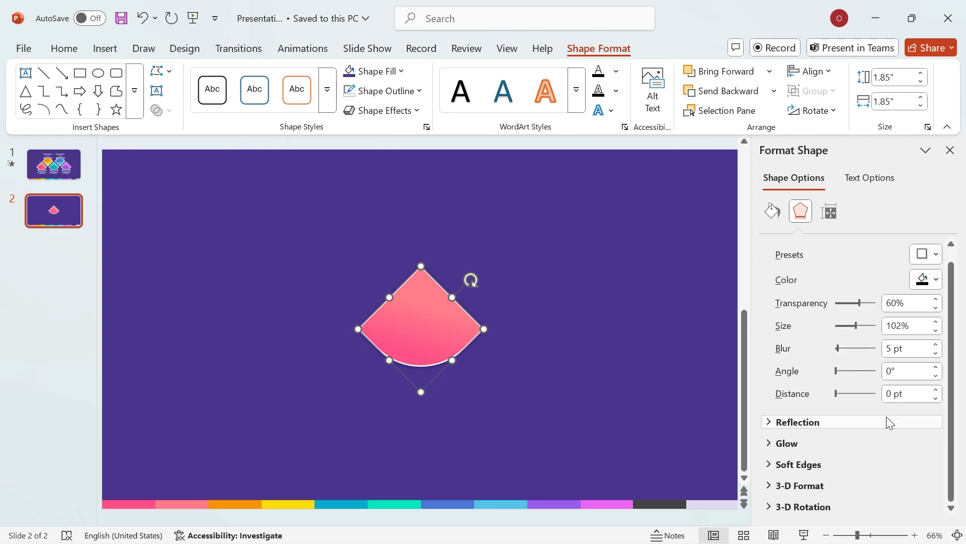
double_click(916, 303)
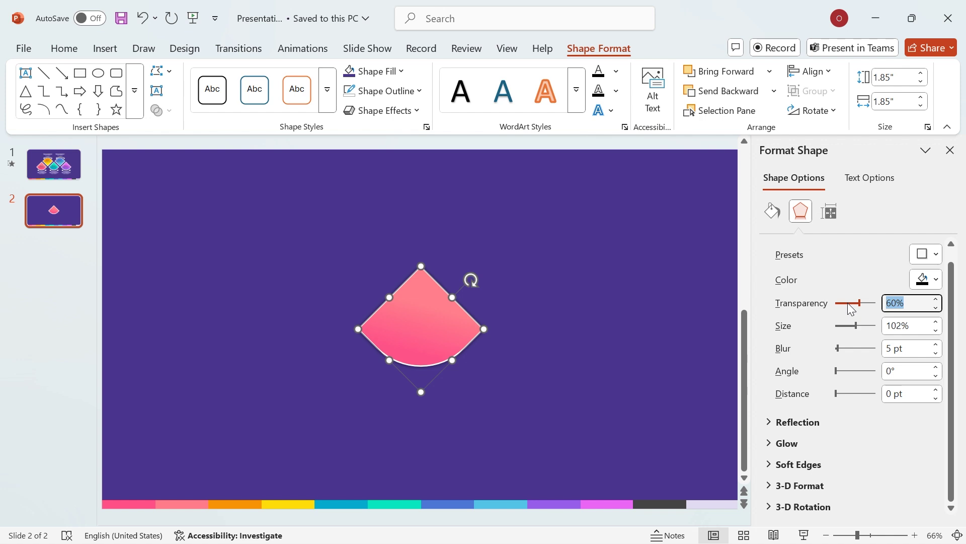
text(90)
double_click(913, 349)
text(1)
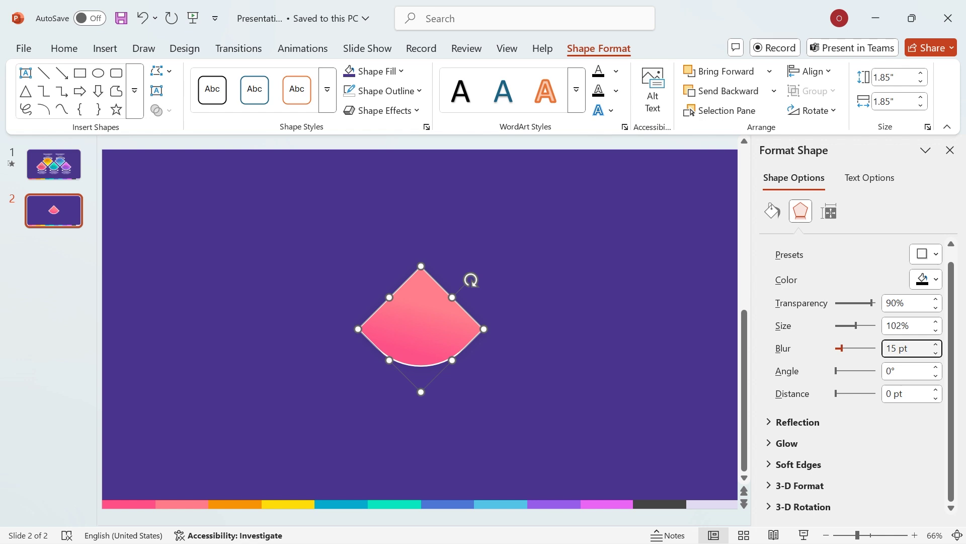
click(949, 150)
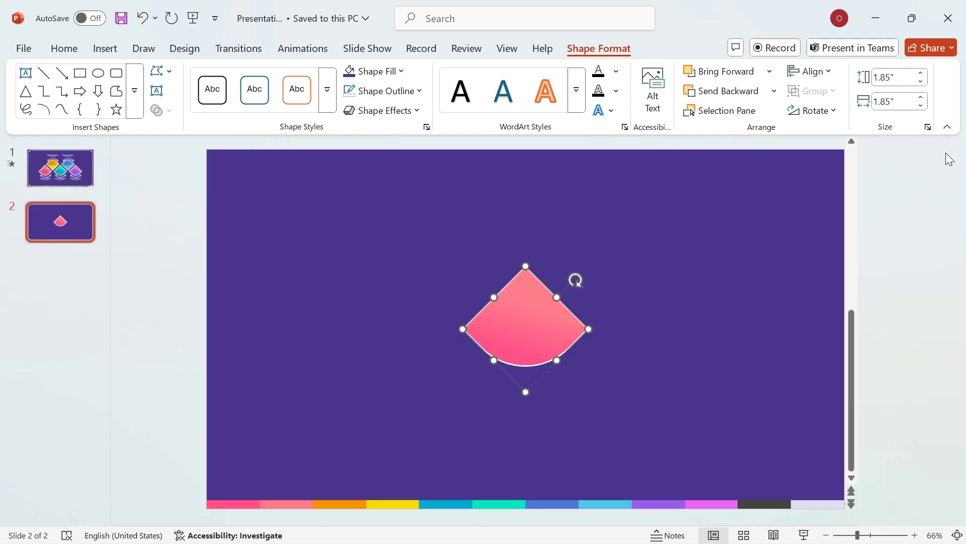
- Draw an arc near the pink shape and give it a white outline
click(732, 327)
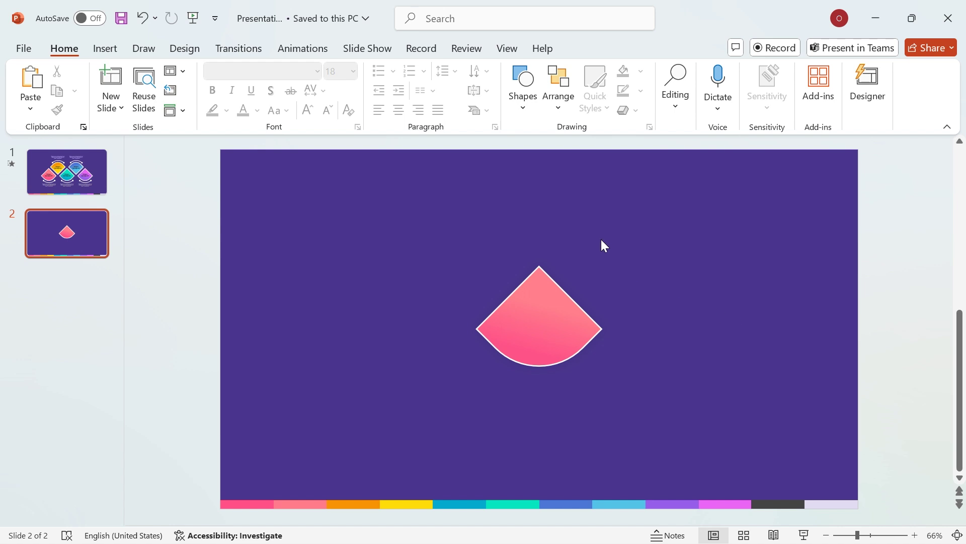
click(519, 108)
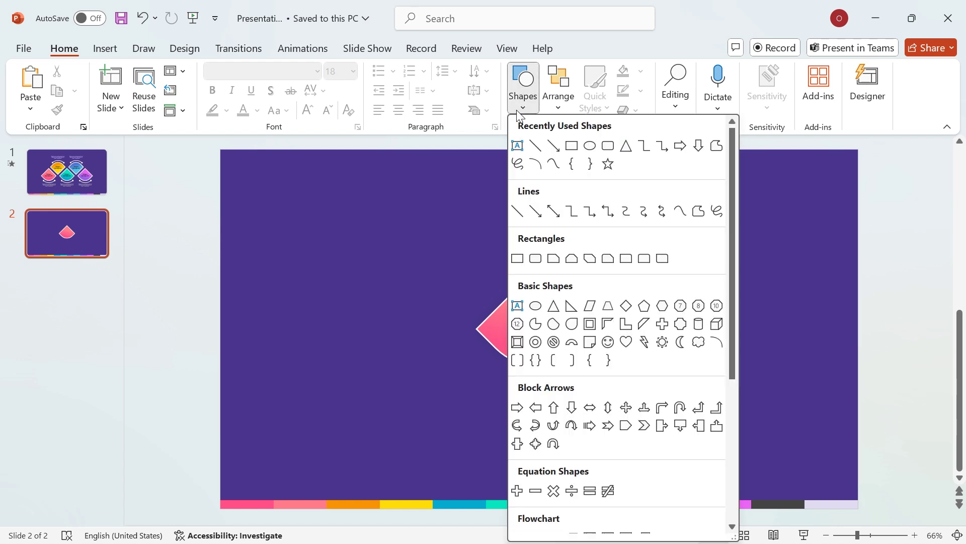
click(535, 163)
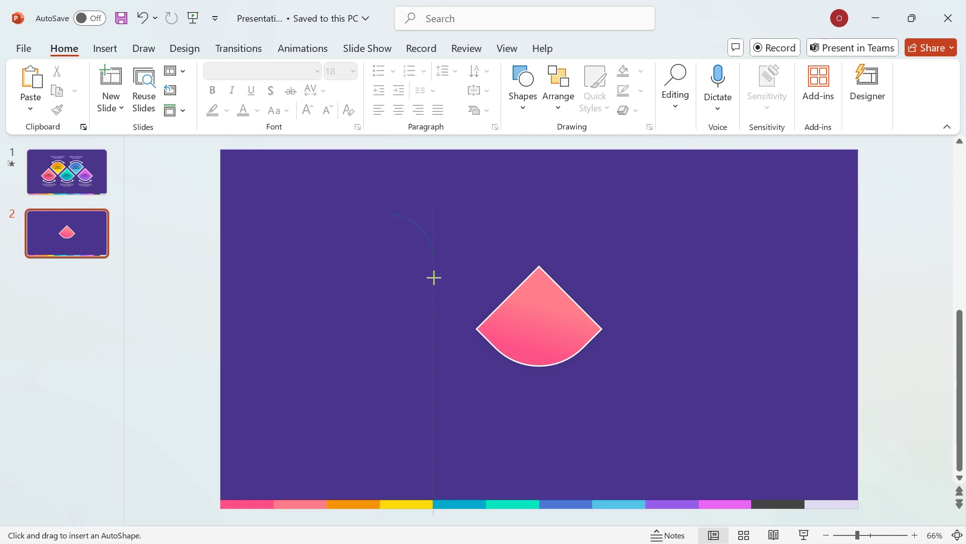
drag(433, 277, 434, 278)
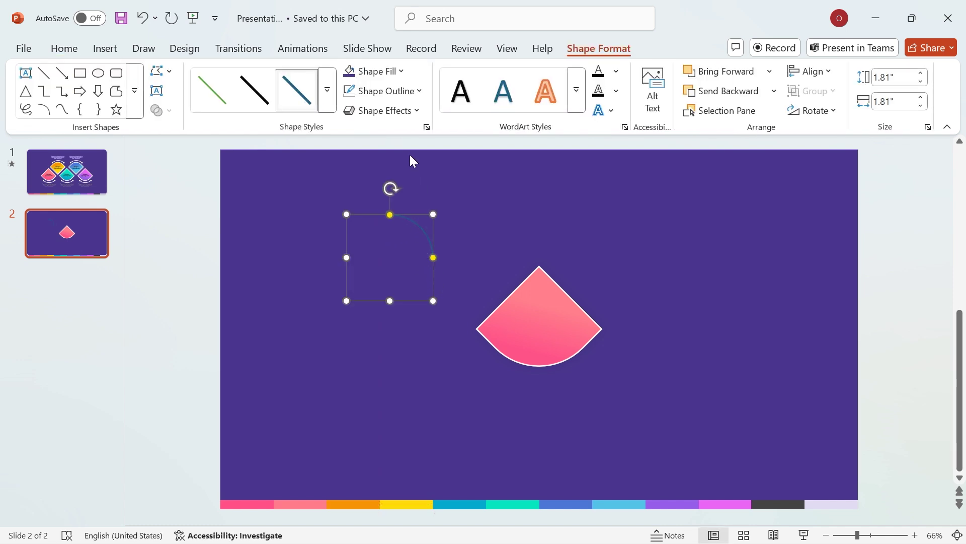
click(392, 92)
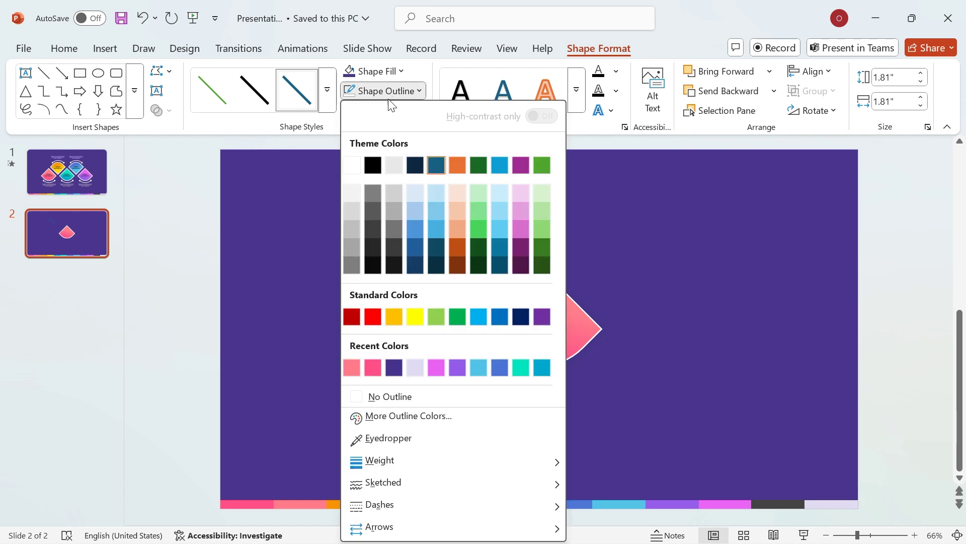
click(351, 166)
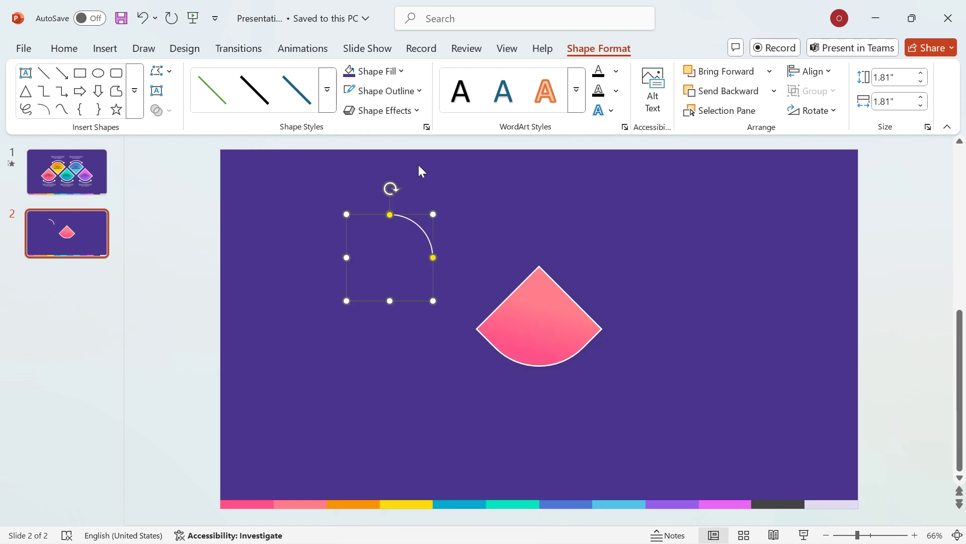
- Size the arc to 2.8 inches and curve it beneath the pink fan
drag(431, 305, 466, 334)
click(920, 73)
click(921, 73)
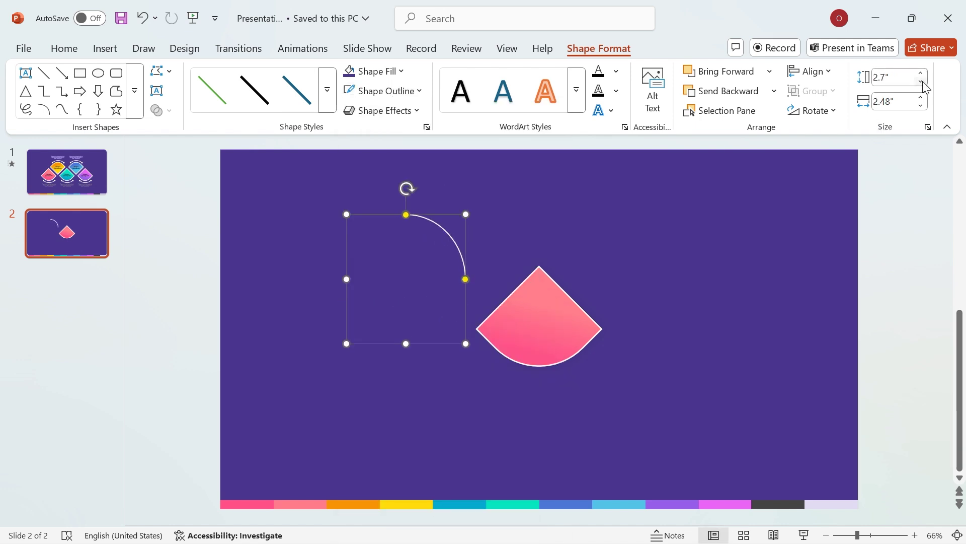
click(920, 97)
click(921, 97)
drag(416, 188, 546, 381)
drag(446, 320, 440, 317)
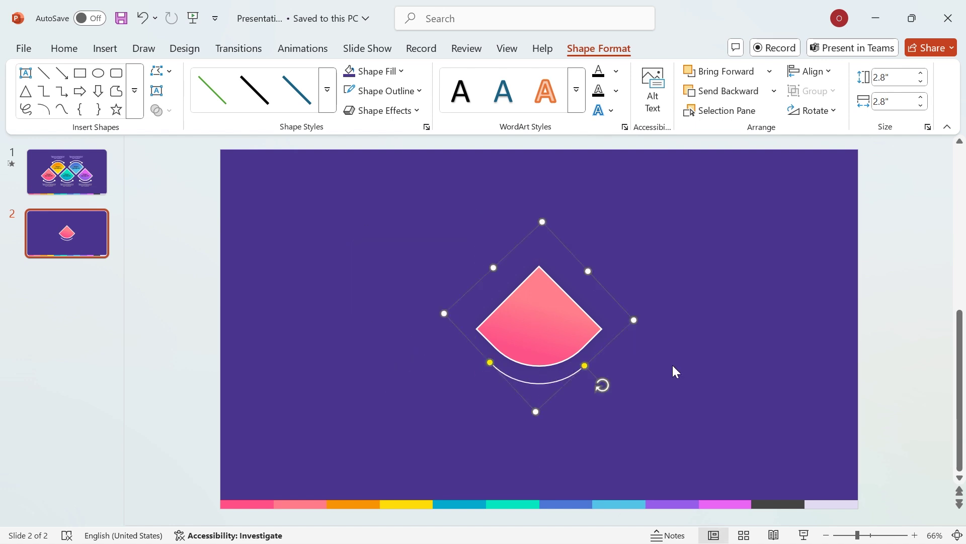
drag(553, 377, 556, 376)
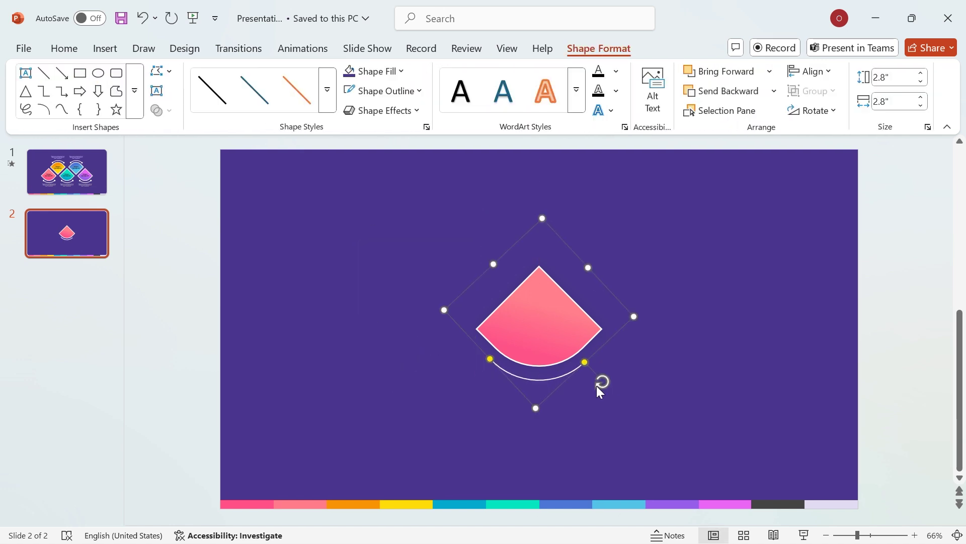
right_click(547, 376)
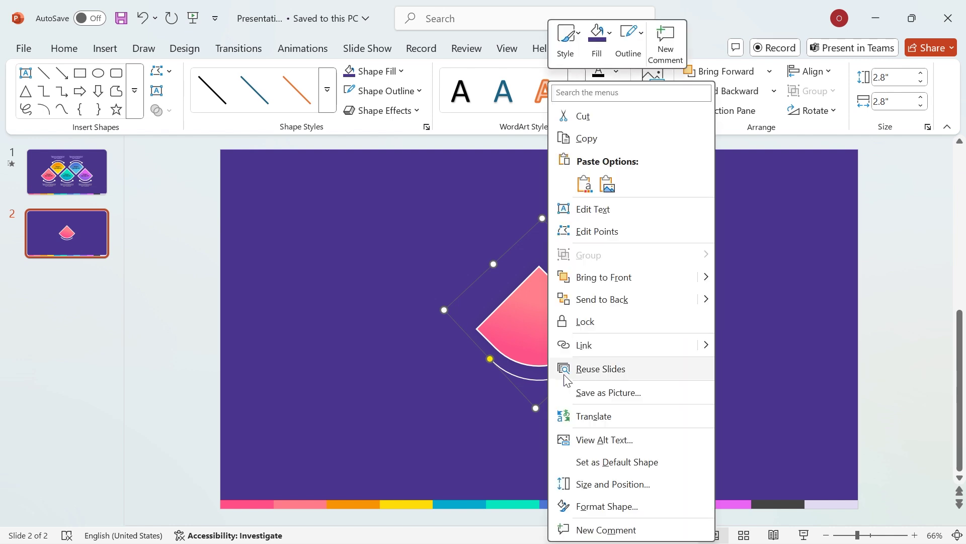
- Set the arc's begin and end arrow types to Oval Arrow
click(622, 505)
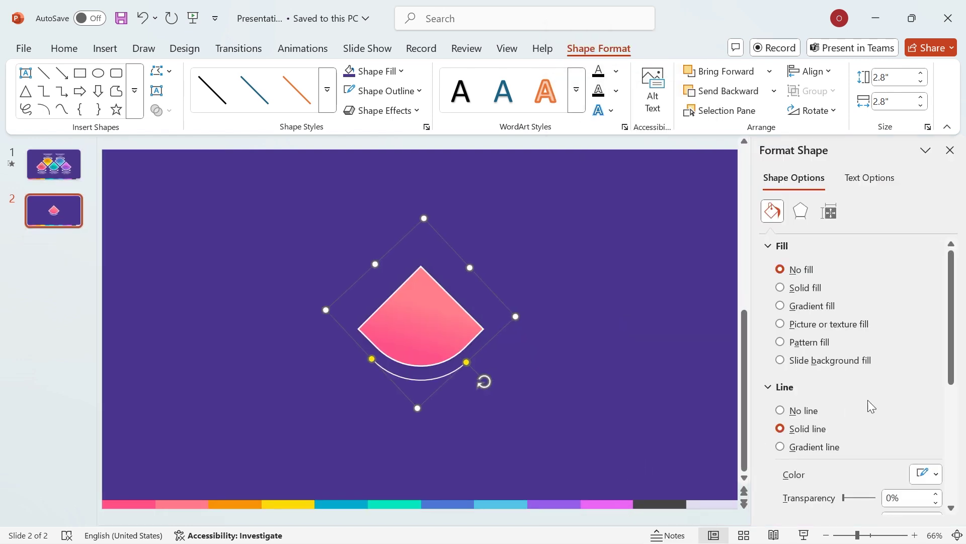
scroll(936, 353, down, 5)
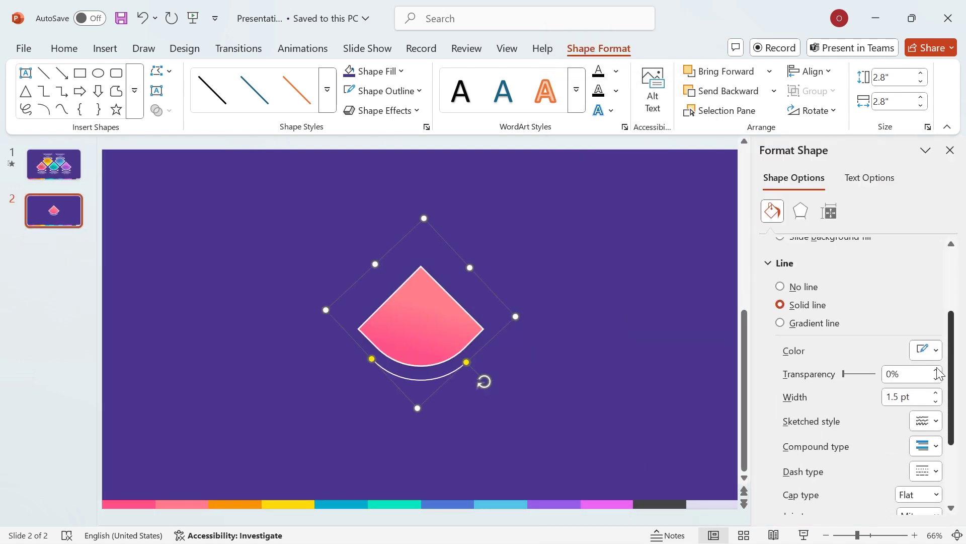
scroll(934, 400, down, 2)
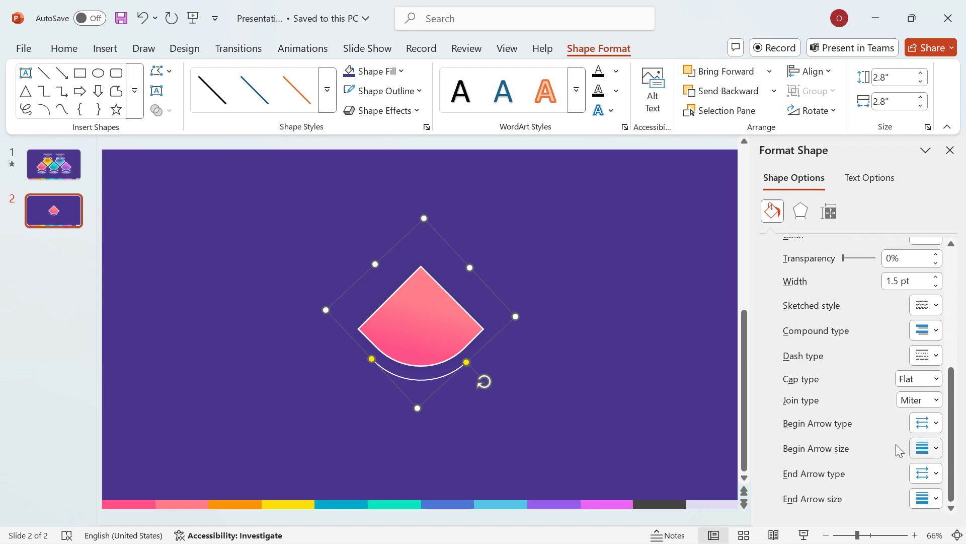
click(924, 423)
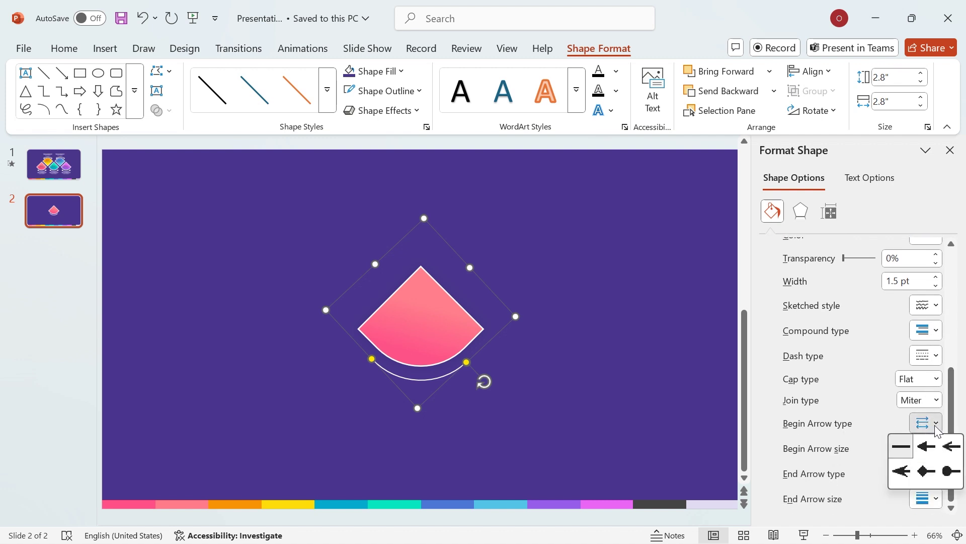
click(948, 471)
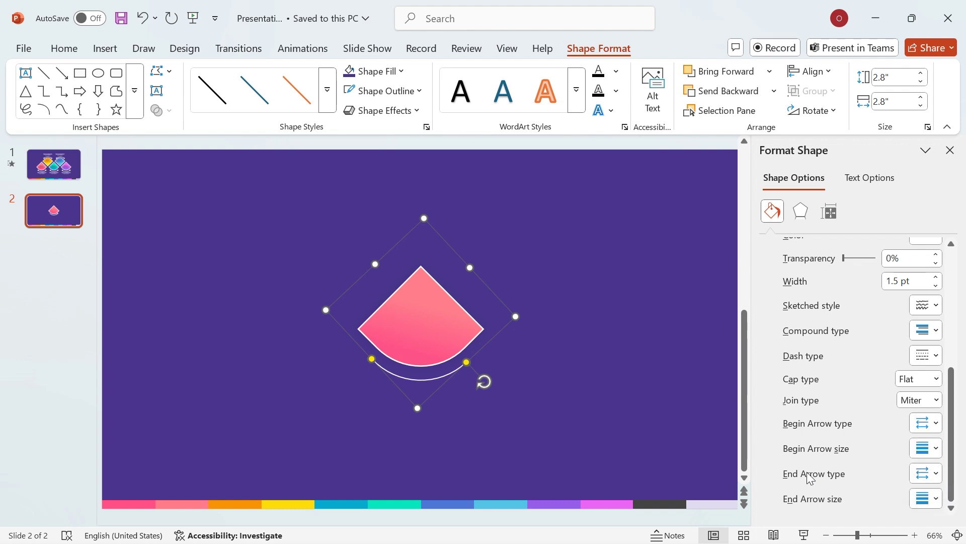
click(930, 477)
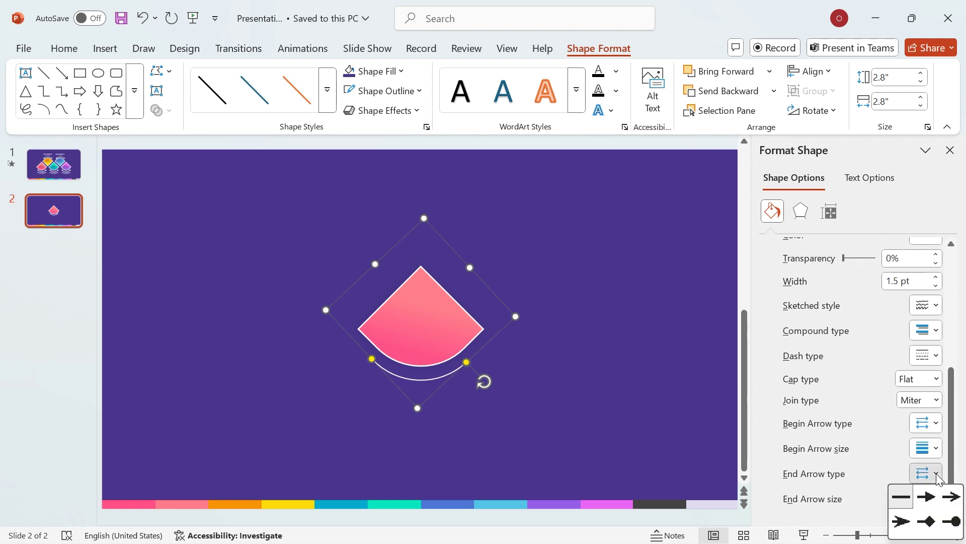
click(954, 522)
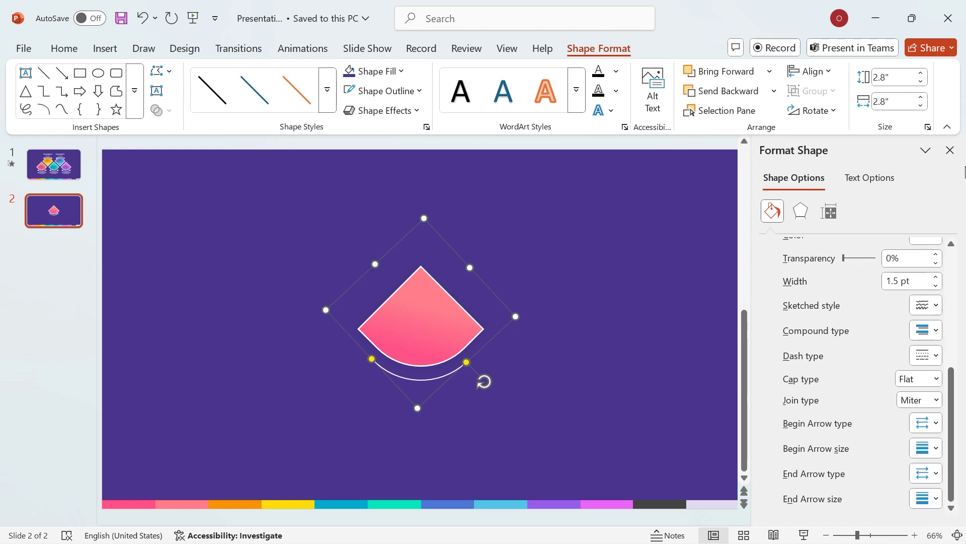
click(950, 150)
click(720, 295)
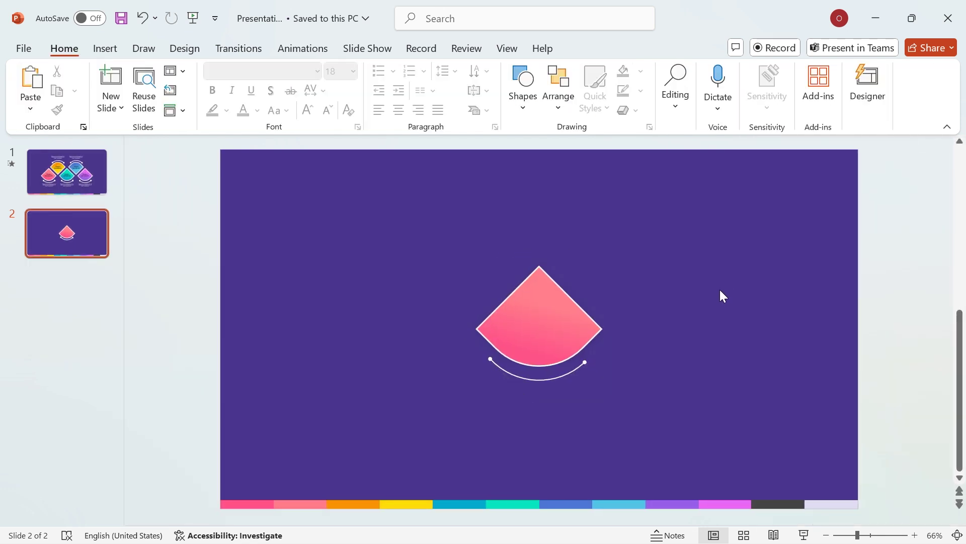
- Select the pink fan and the white arc together and group them
click(546, 294)
shift+click(507, 374)
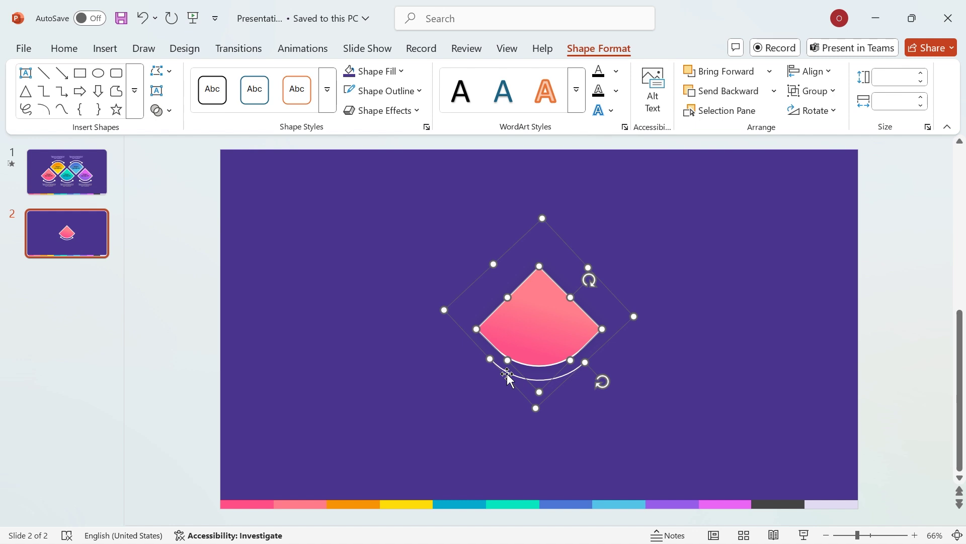
right_click(507, 374)
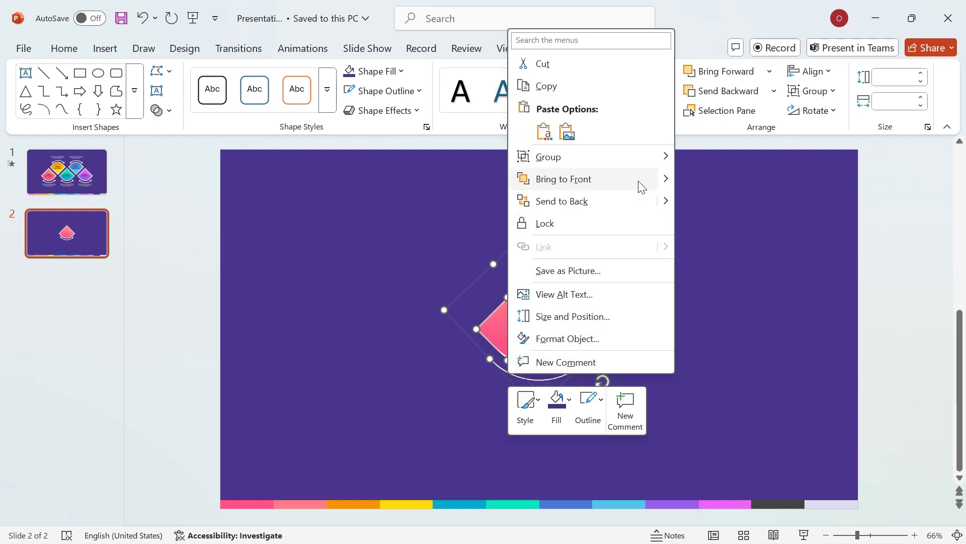
mouse_move(658, 161)
click(728, 154)
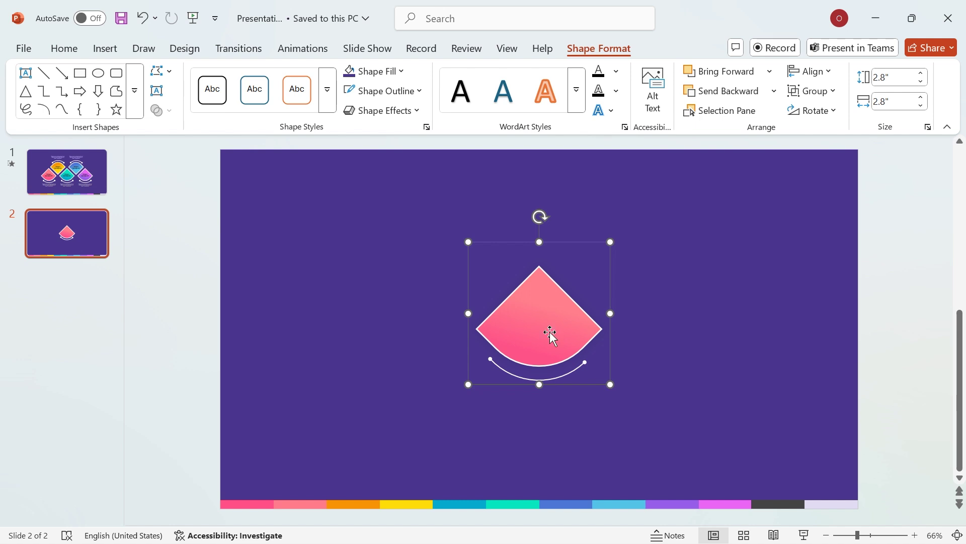
- Copy the fan-and-arc group to the left and right, then distribute all three horizontally
drag(566, 335, 413, 336)
drag(526, 328, 681, 330)
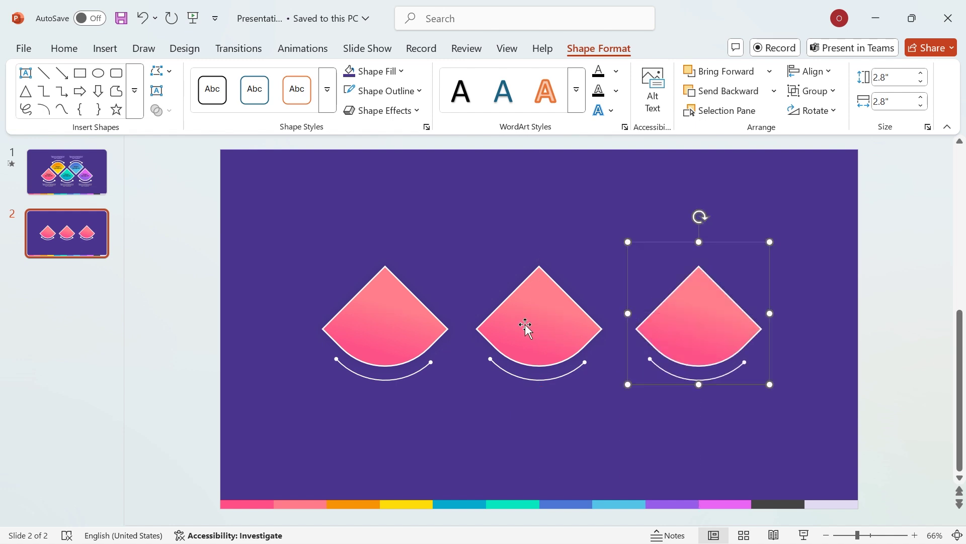
shift+click(524, 327)
shift+click(392, 324)
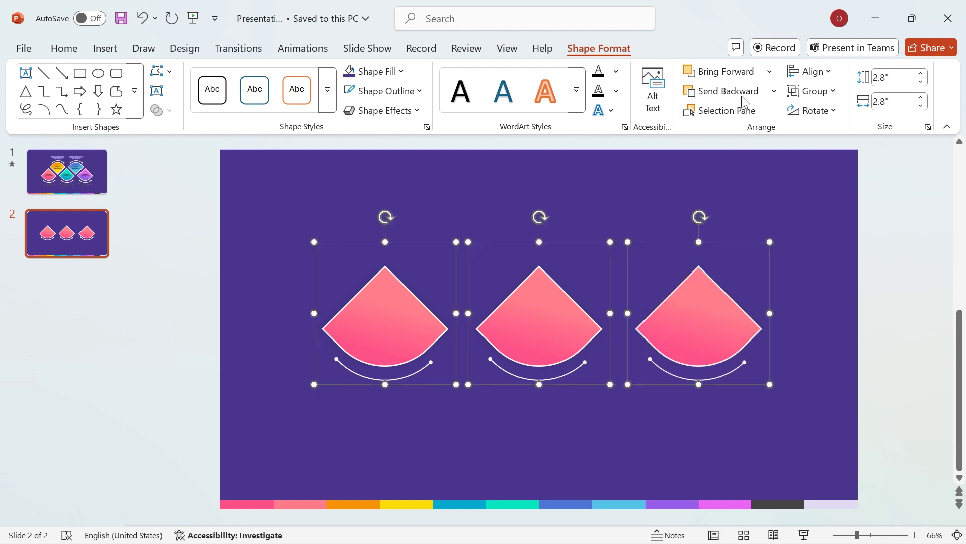
click(812, 71)
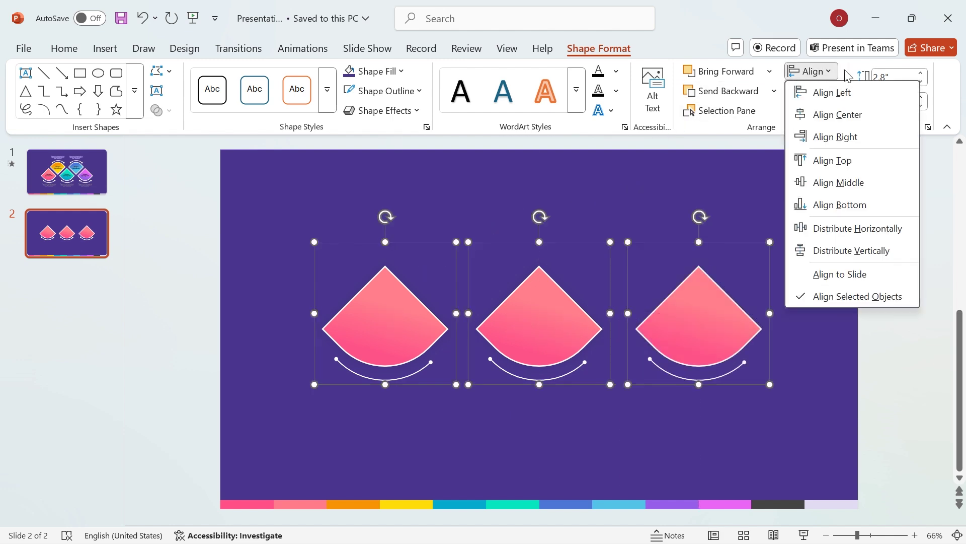
click(888, 238)
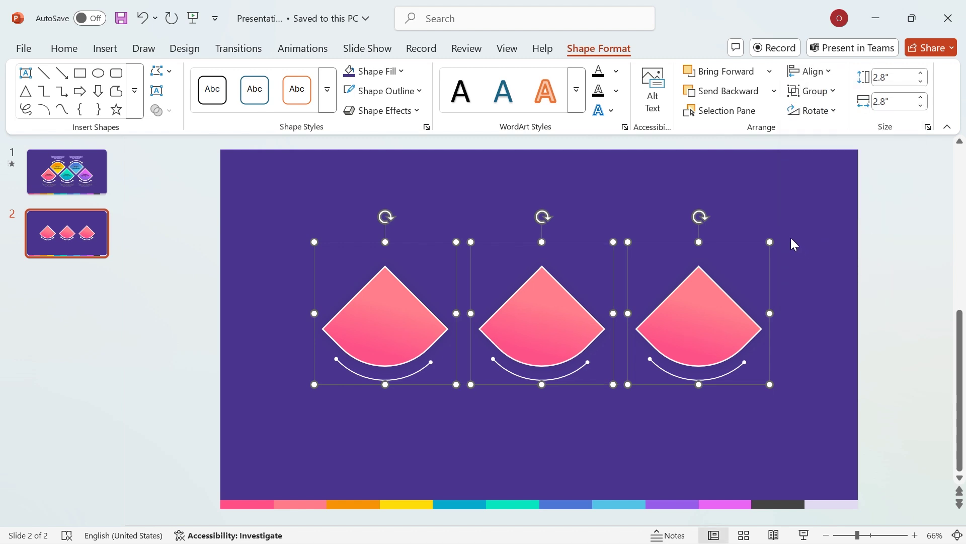
- Group the row, copy it upward, flip it vertically and offset it right to interlock
click(829, 91)
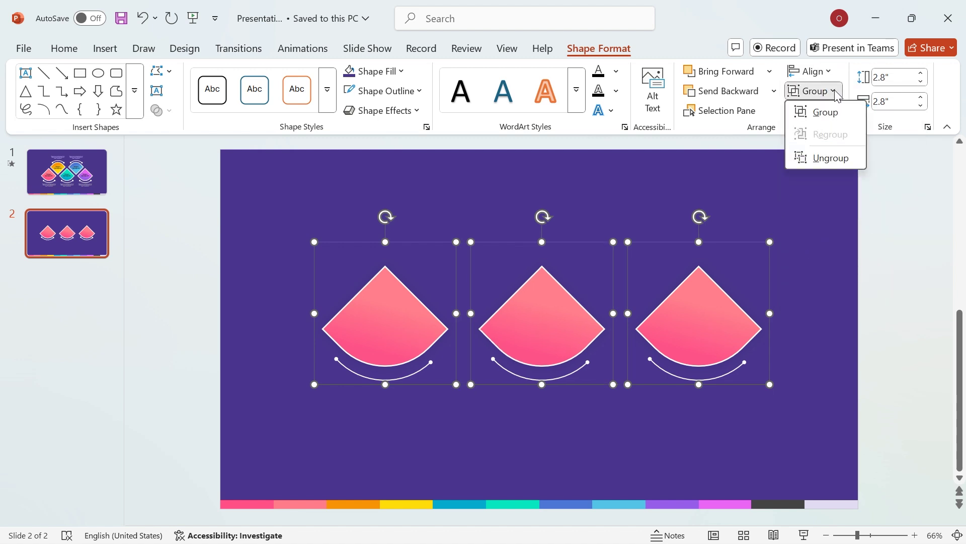
click(826, 112)
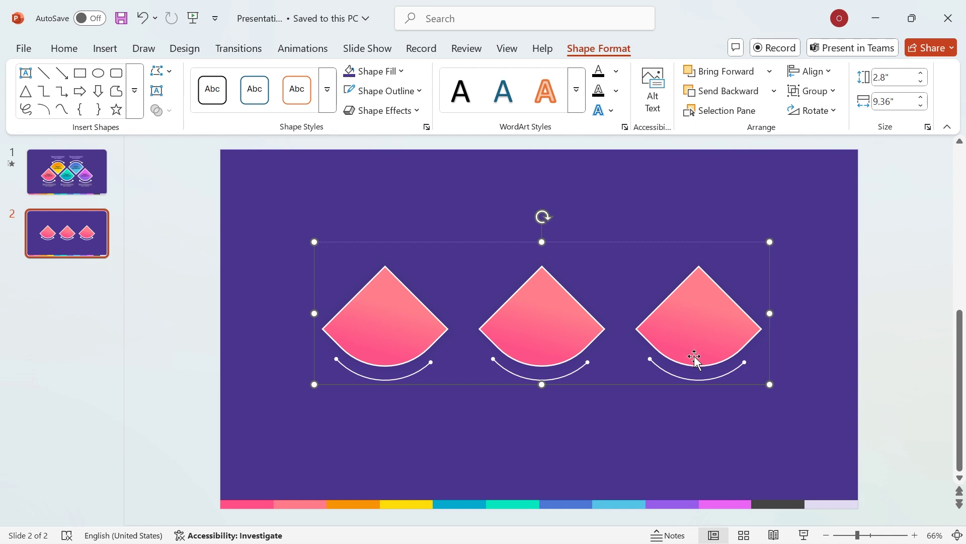
drag(704, 358, 702, 275)
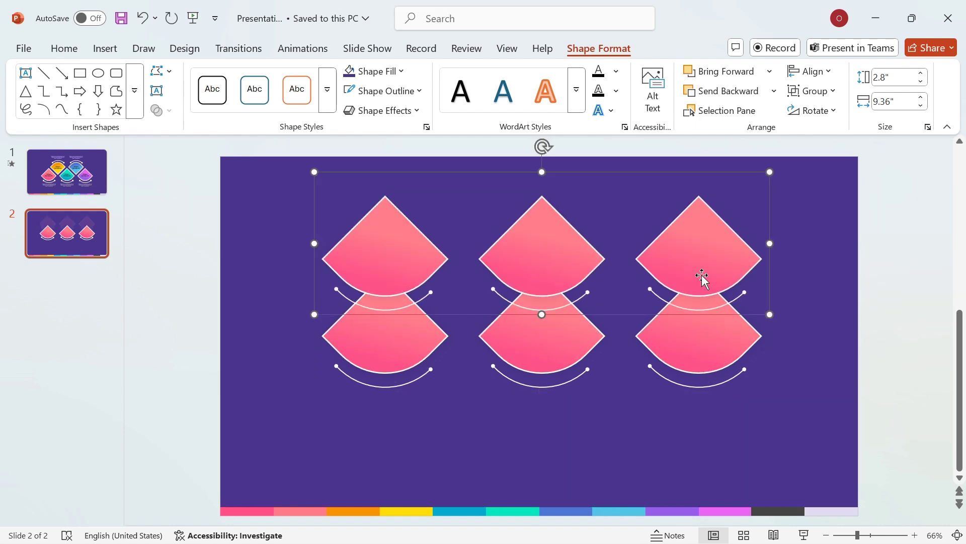
click(830, 114)
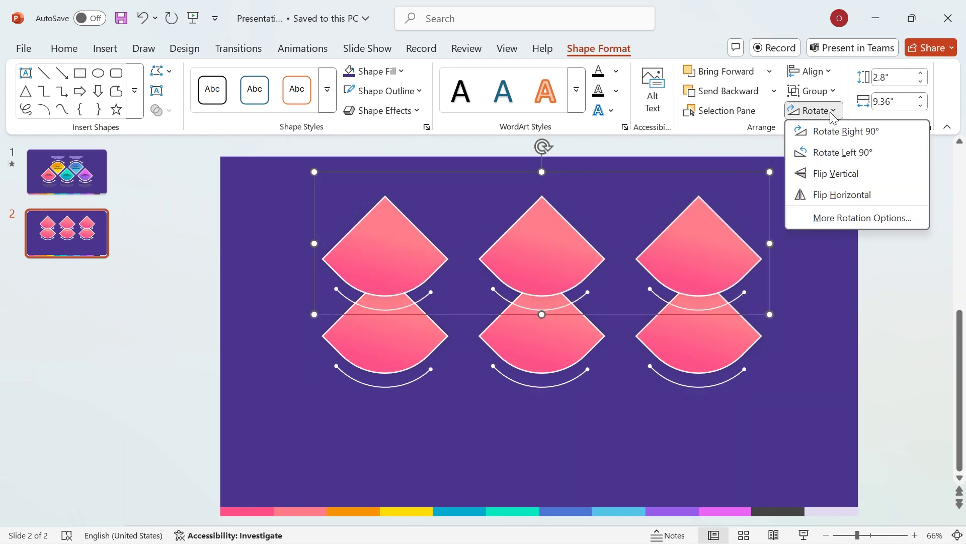
click(829, 176)
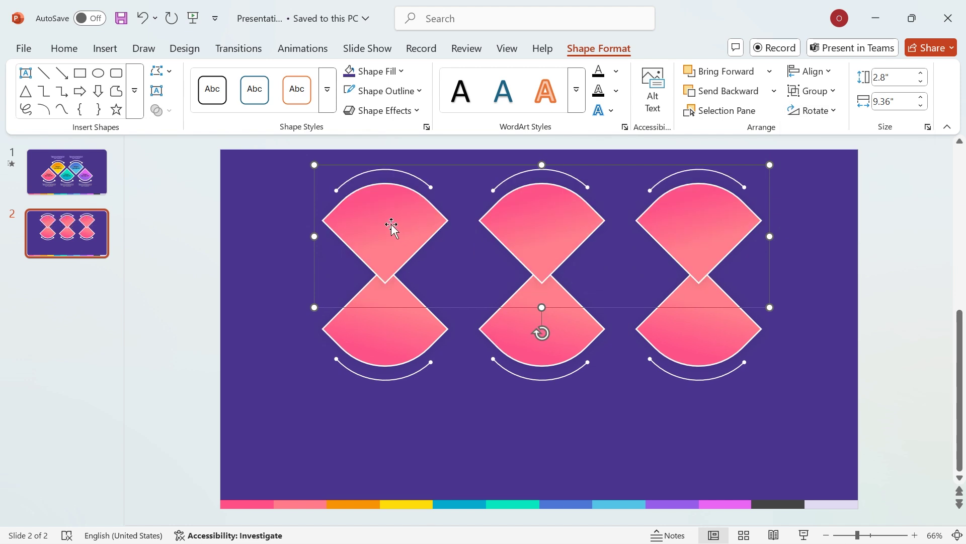
drag(391, 225, 470, 259)
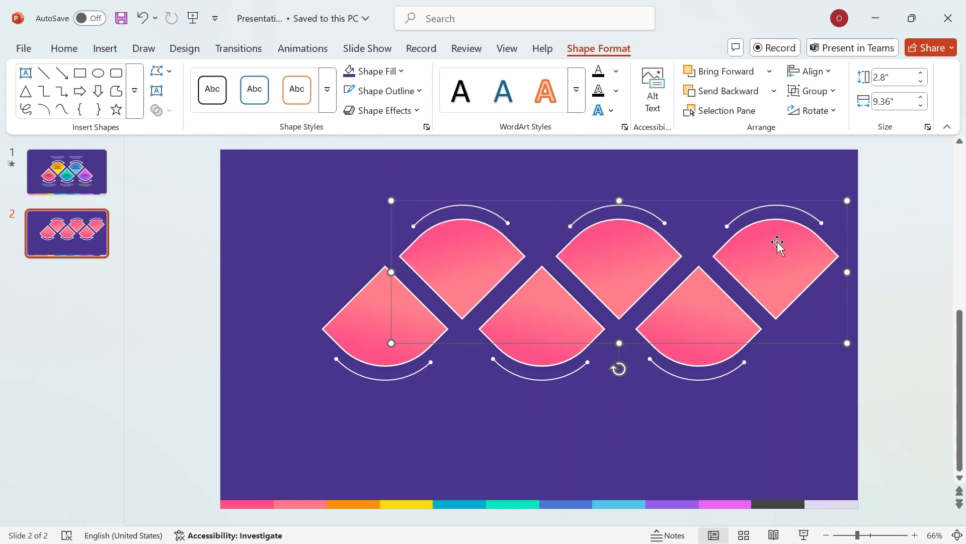
click(838, 95)
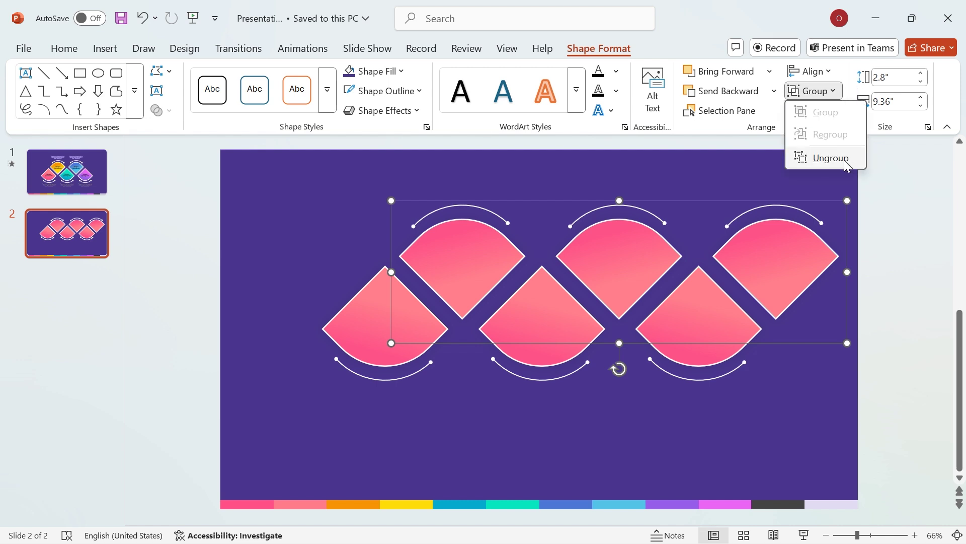
- Ungroup the top row and delete its right-hand fan
click(829, 155)
click(771, 406)
click(790, 284)
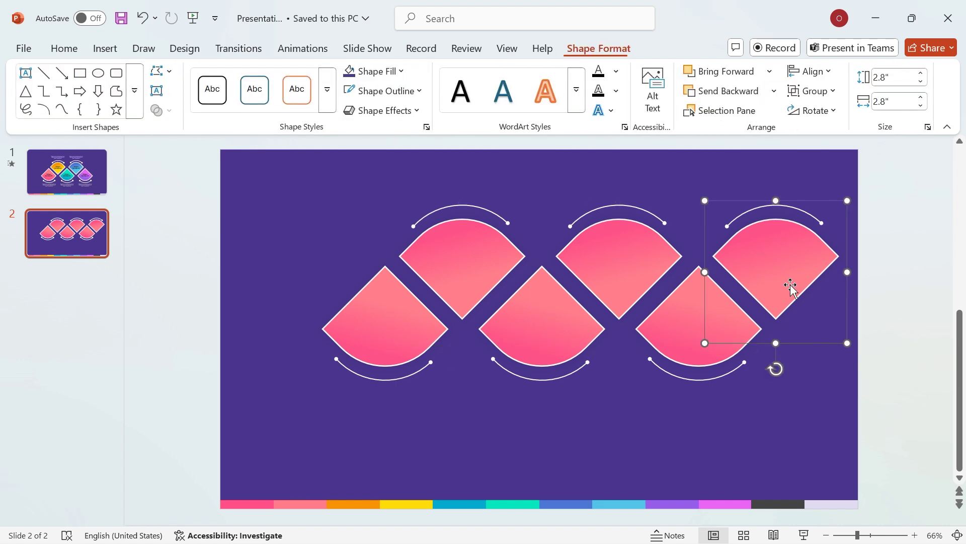
key(Delete)
- Ungroup the bottom row into separate fans
click(704, 318)
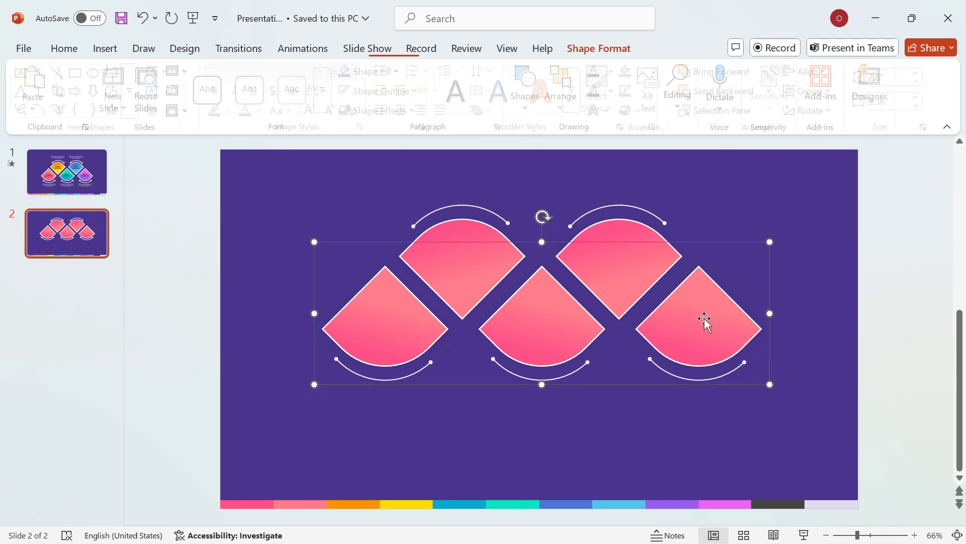
click(815, 92)
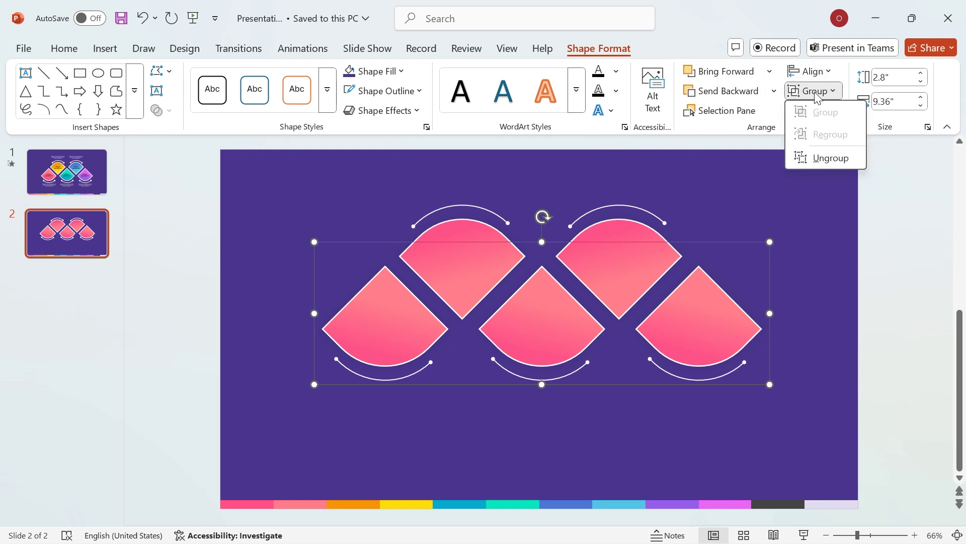
click(830, 157)
click(784, 383)
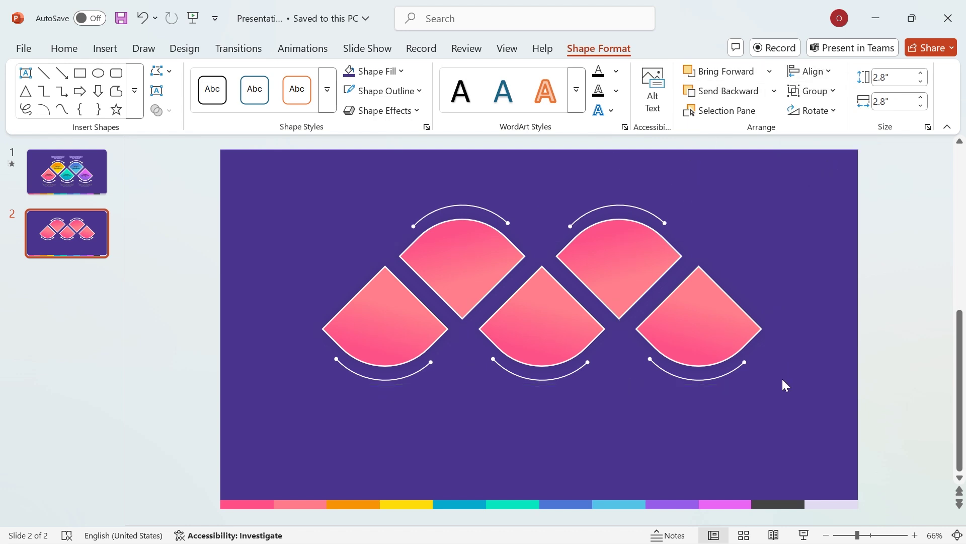
- Distribute all five fans horizontally and nudge them slightly down and right
click(403, 299)
shift+click(441, 269)
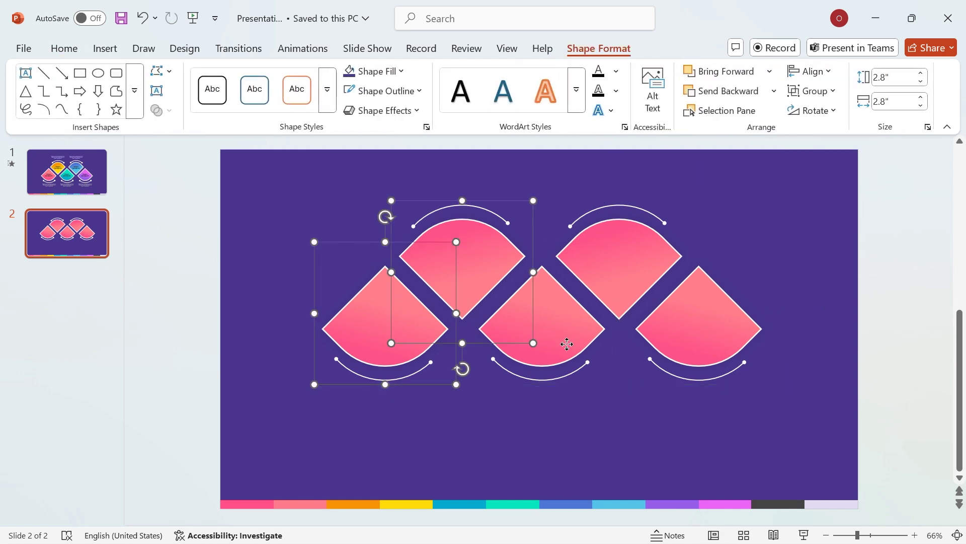
shift+click(566, 340)
shift+click(649, 239)
shift+click(723, 319)
click(811, 71)
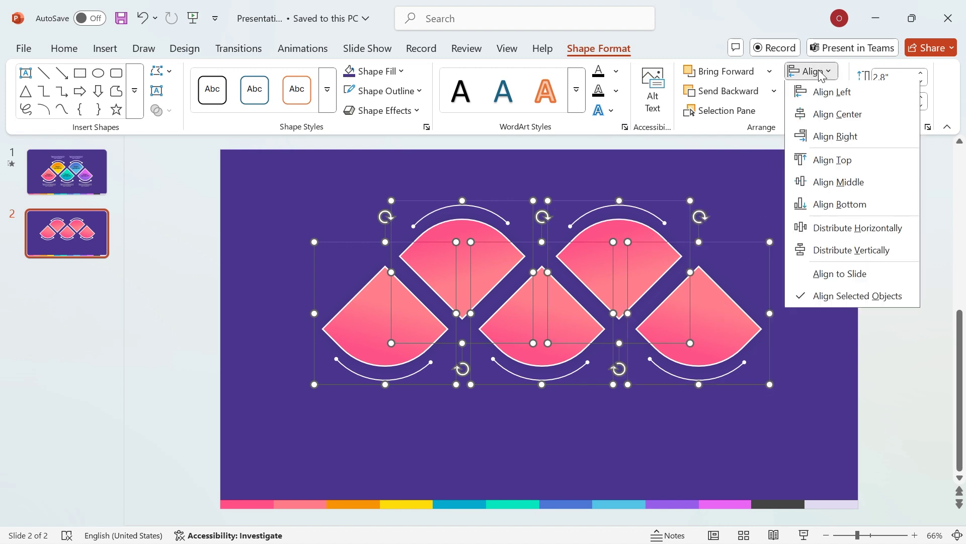
click(841, 228)
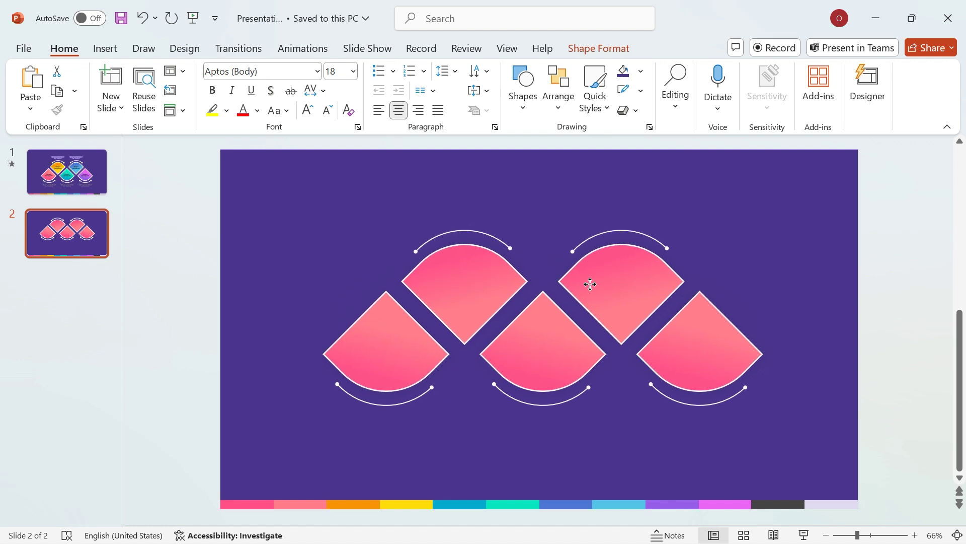
drag(590, 284, 595, 285)
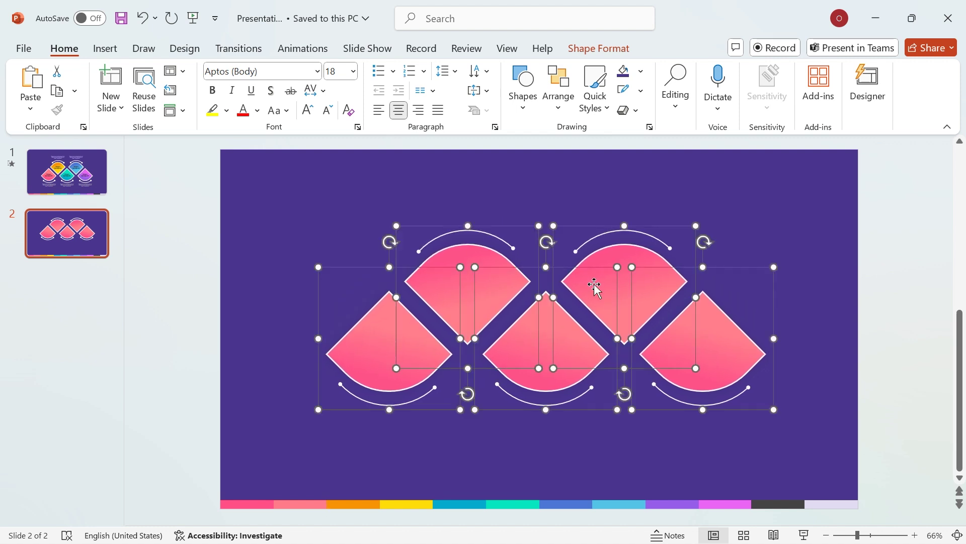
click(601, 50)
- Ungroup the shapes and open Format Shape for the upper-left diamond
click(825, 91)
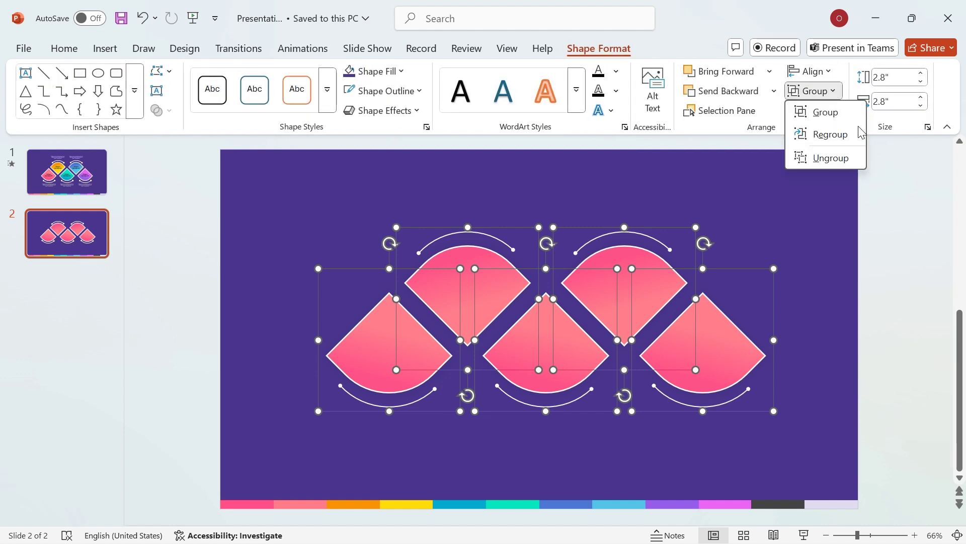
click(836, 160)
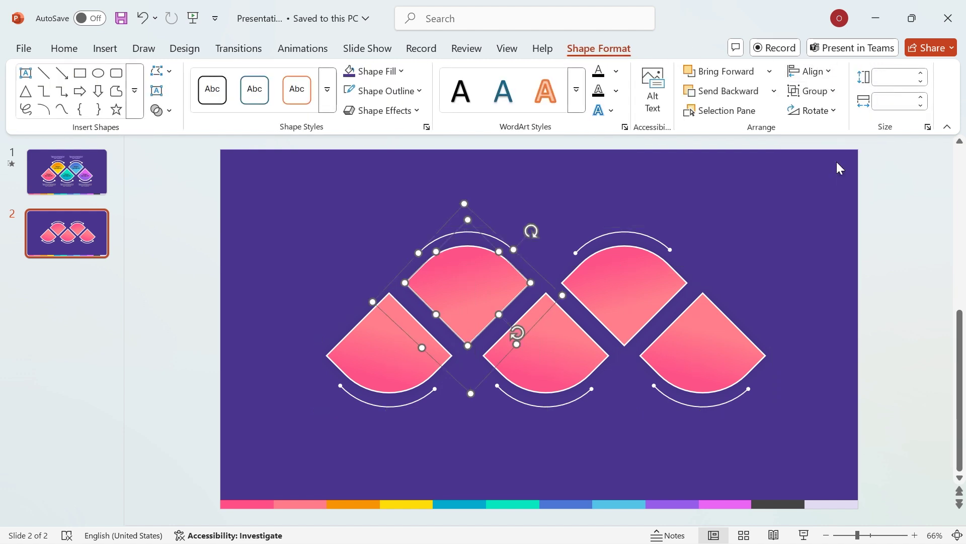
click(600, 225)
click(474, 288)
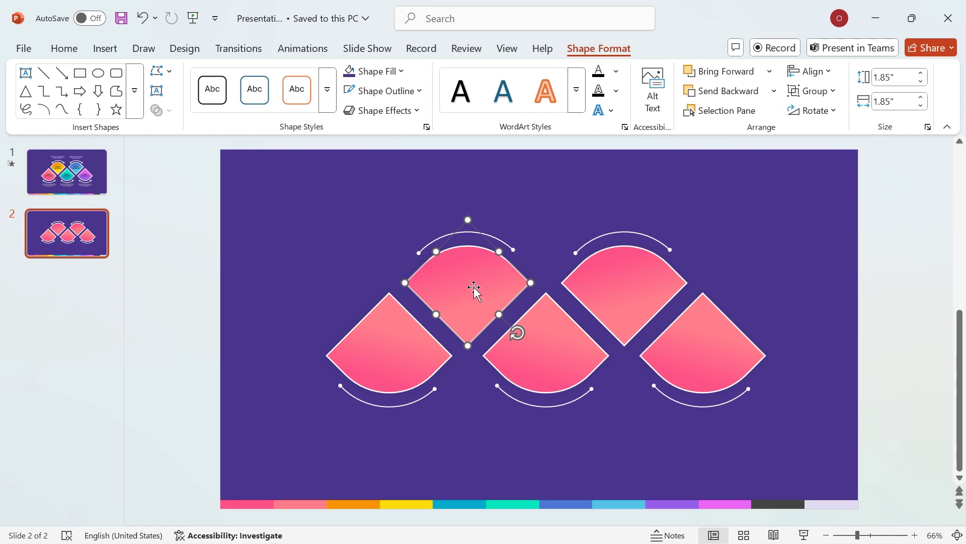
right_click(438, 285)
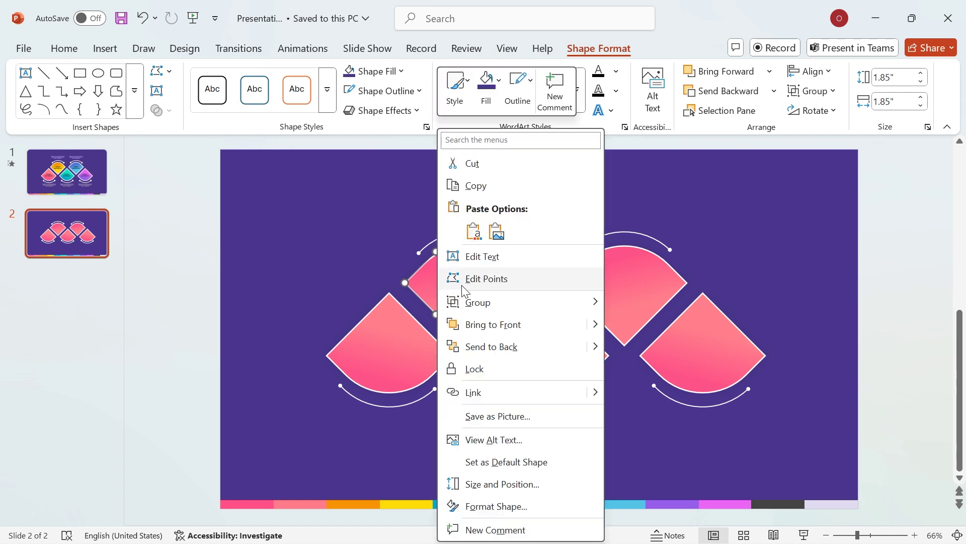
click(512, 507)
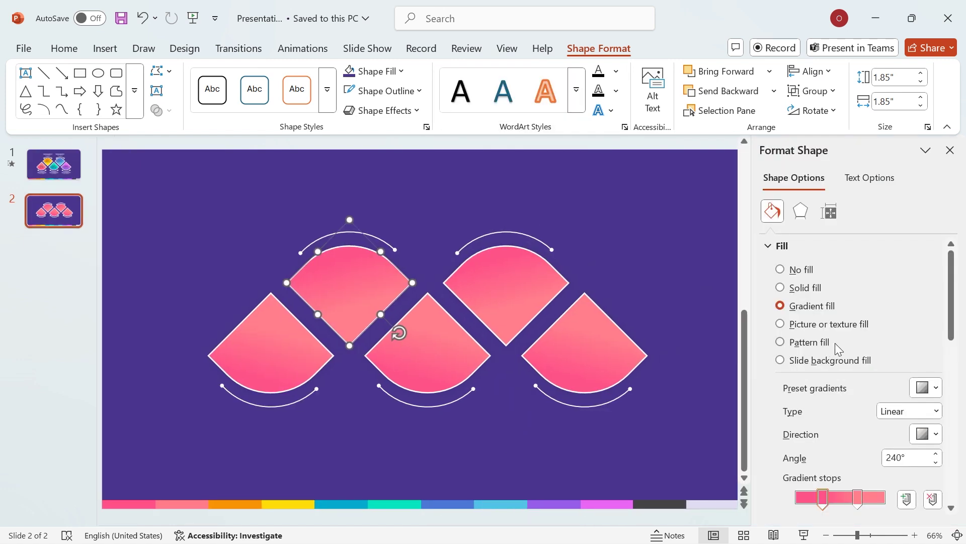
scroll(955, 297, down, 5)
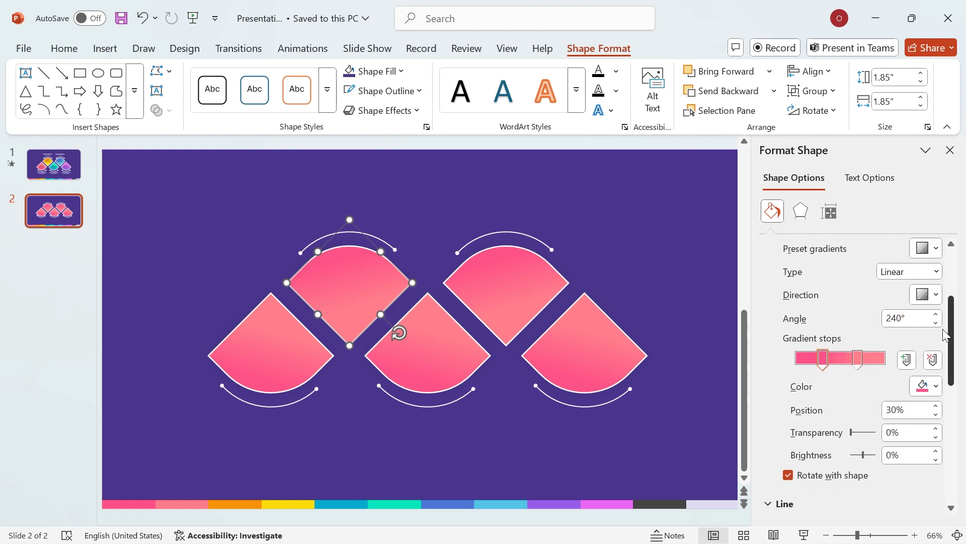
- Eyedrop orange and yellow from the bottom strip into the diamond's two gradient stops
click(927, 386)
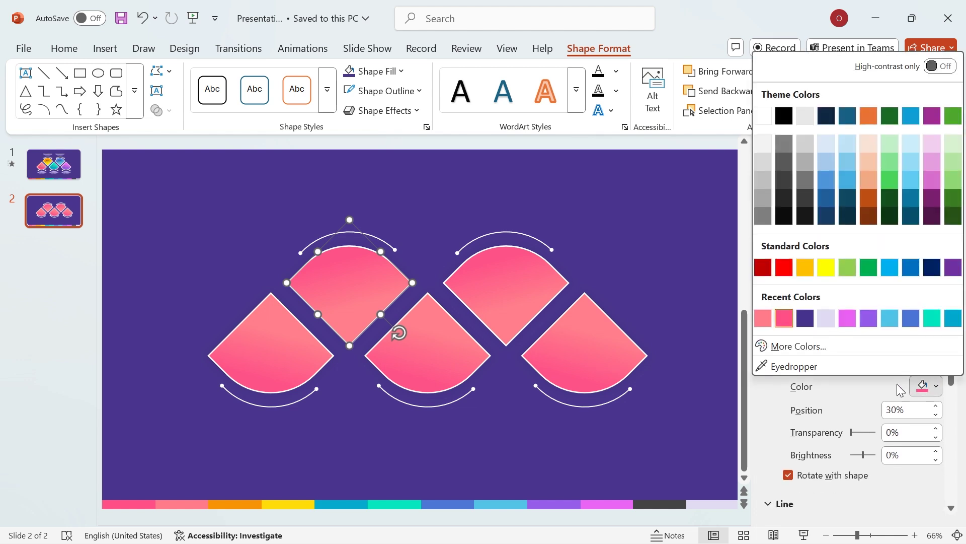
click(798, 365)
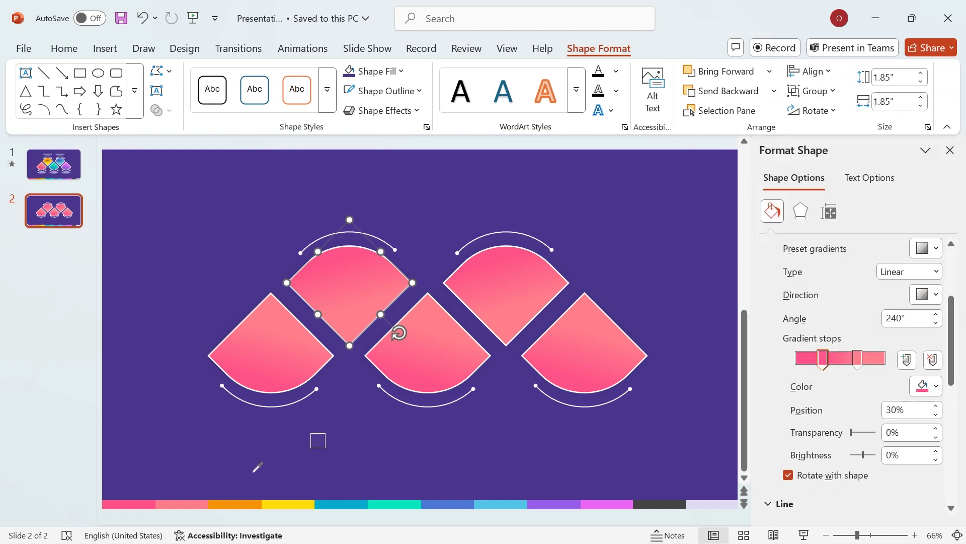
click(241, 498)
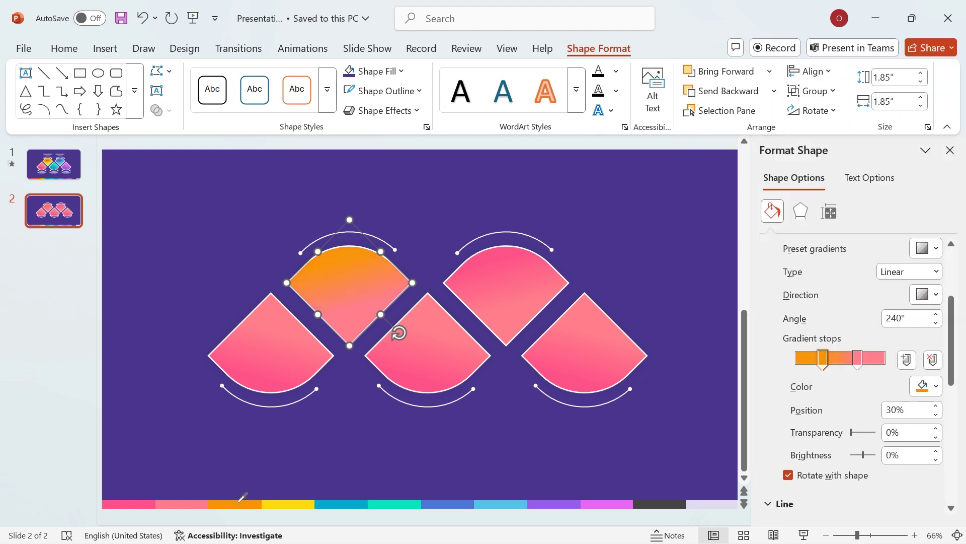
click(858, 359)
click(929, 386)
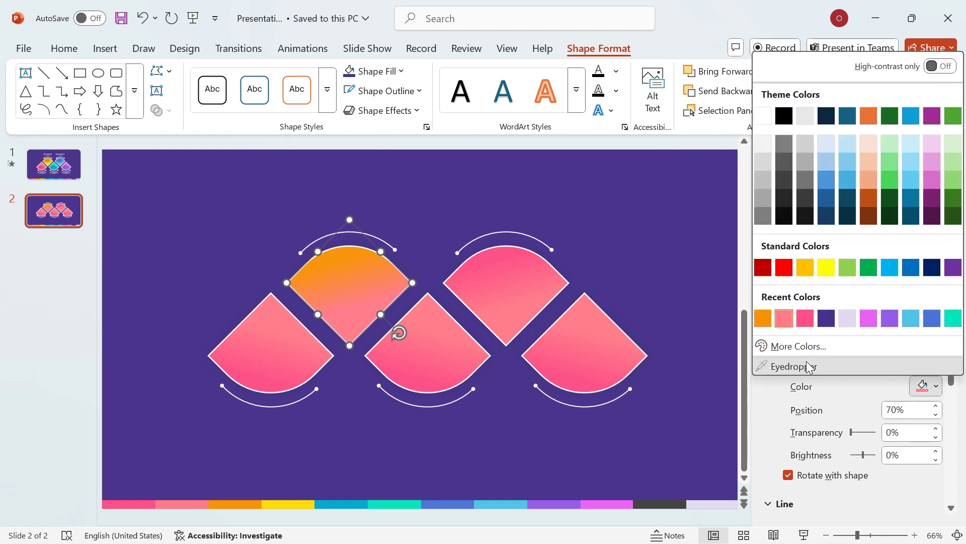
click(789, 366)
click(296, 499)
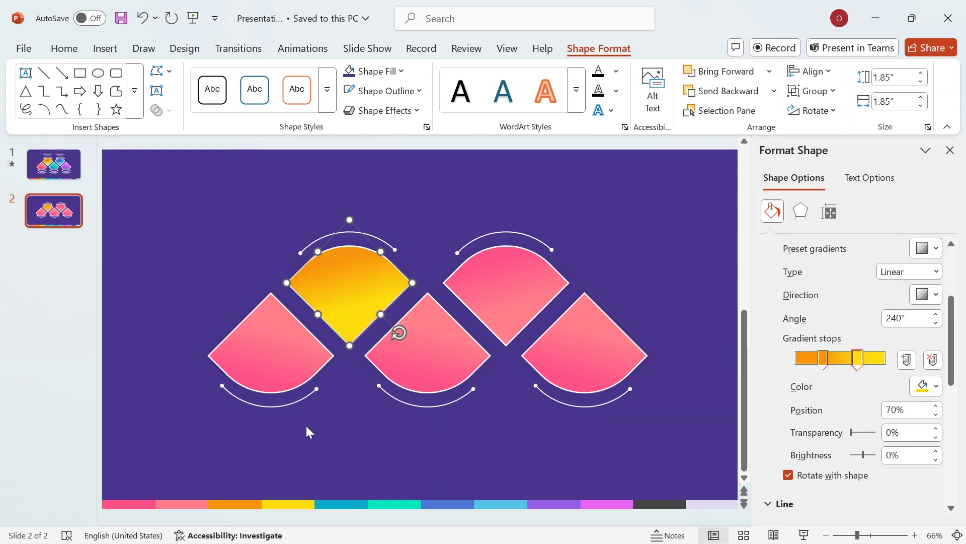
- Give the lower-middle diamond a teal gradient sampled from the bottom strip
click(424, 367)
click(823, 357)
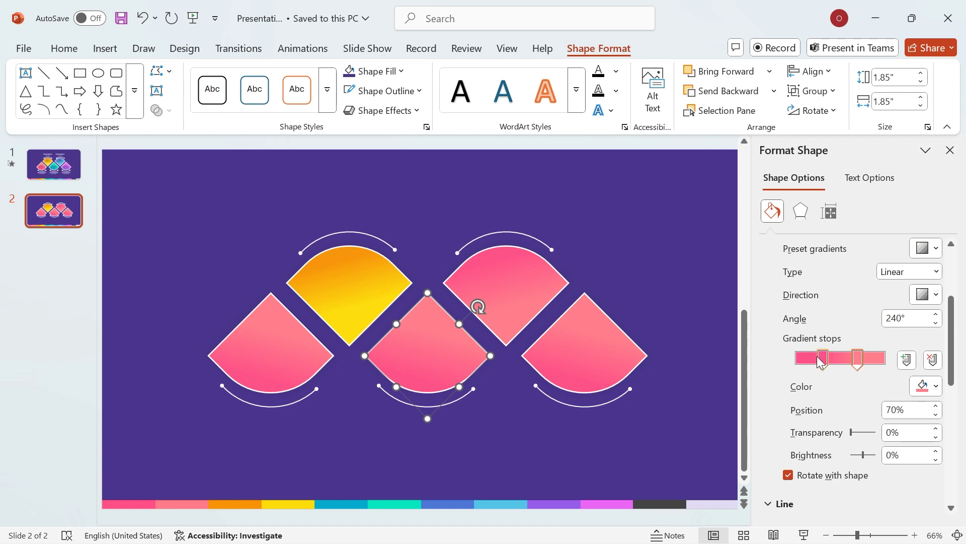
click(928, 386)
click(790, 365)
click(340, 499)
click(394, 504)
click(506, 282)
- Sample blue shades for the upper-right diamond and purple shades for the right diamond
click(823, 358)
click(928, 386)
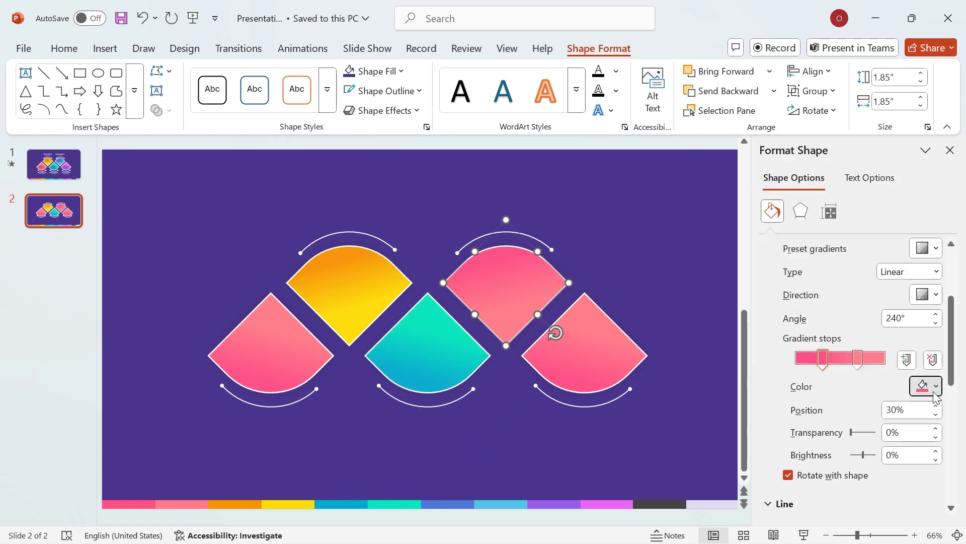
click(789, 365)
click(465, 504)
click(501, 503)
click(584, 352)
click(574, 503)
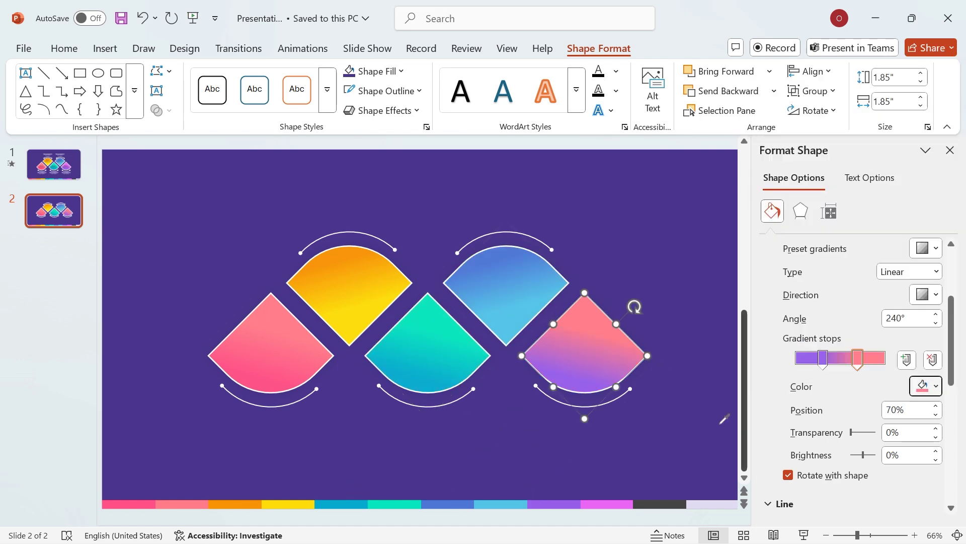
key(Escape)
click(950, 151)
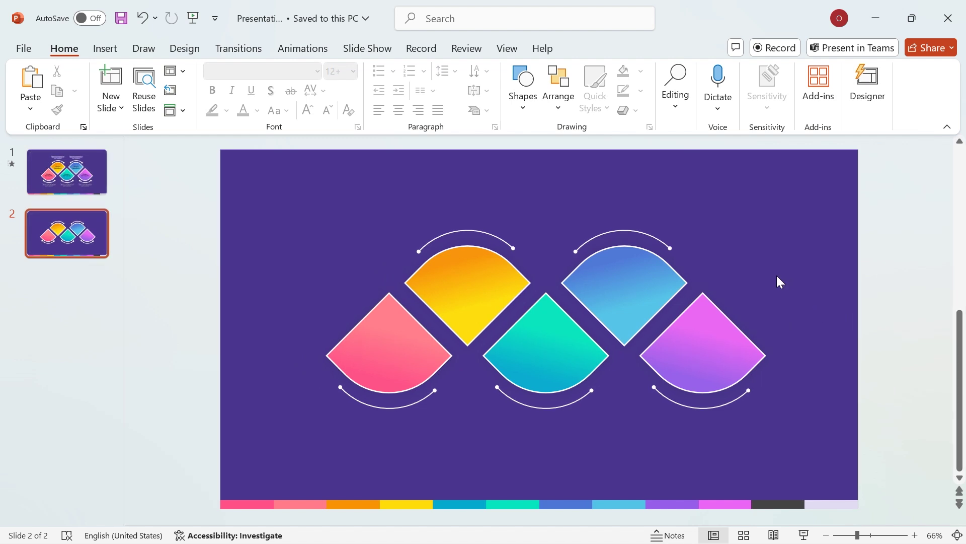
- Paste the bold 'Neque Quisquam' titles and italic descriptions onto slide 2
key(ctrl+v)
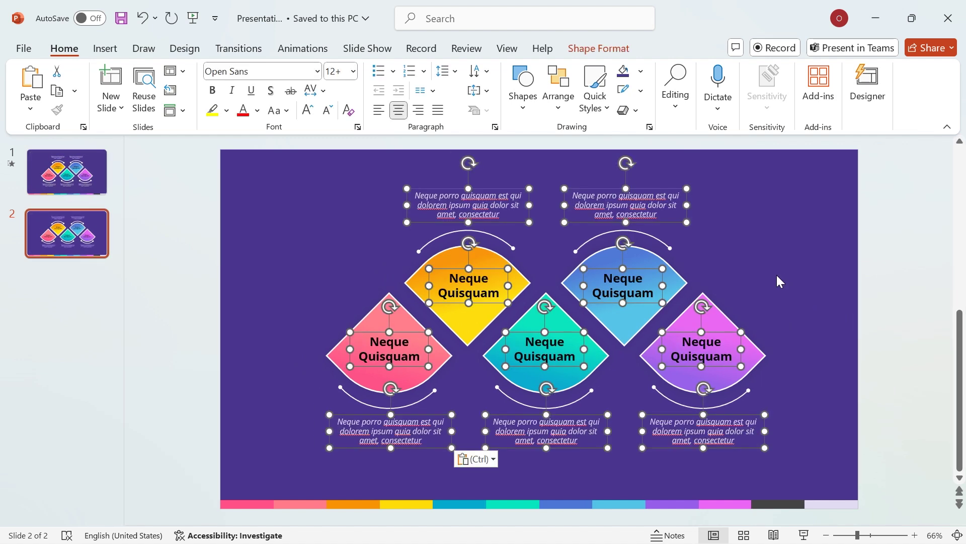
key(Escape)
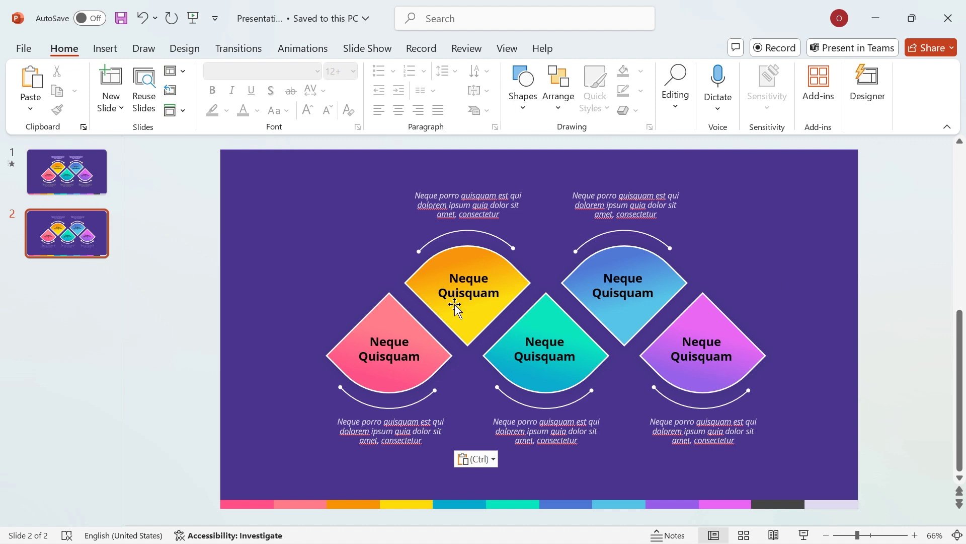
- Group the pink and orange diamonds each with its title text
click(372, 341)
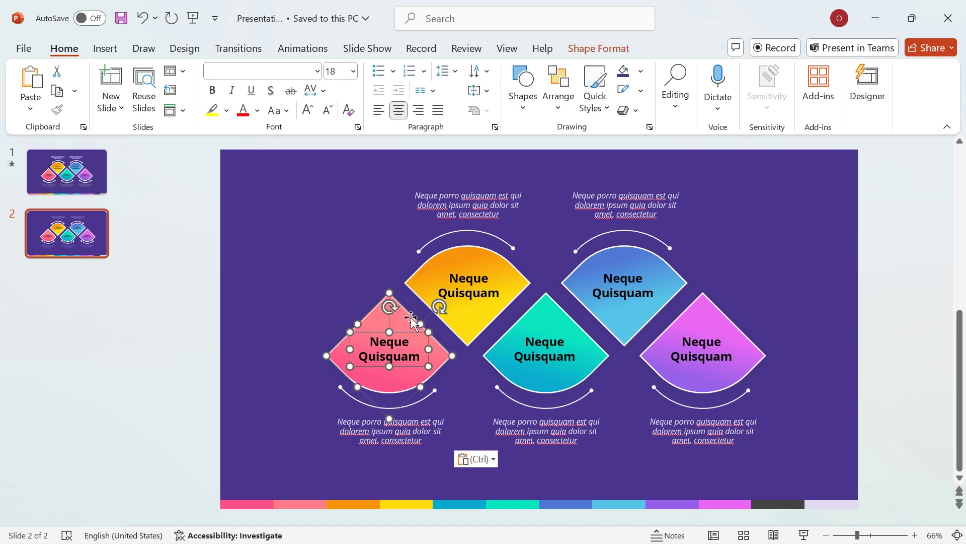
click(618, 48)
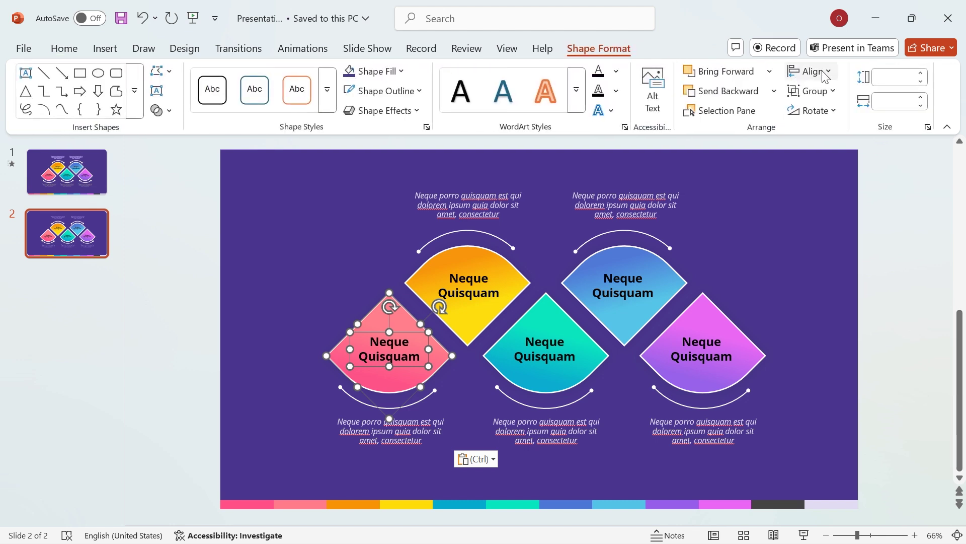
click(813, 90)
click(823, 109)
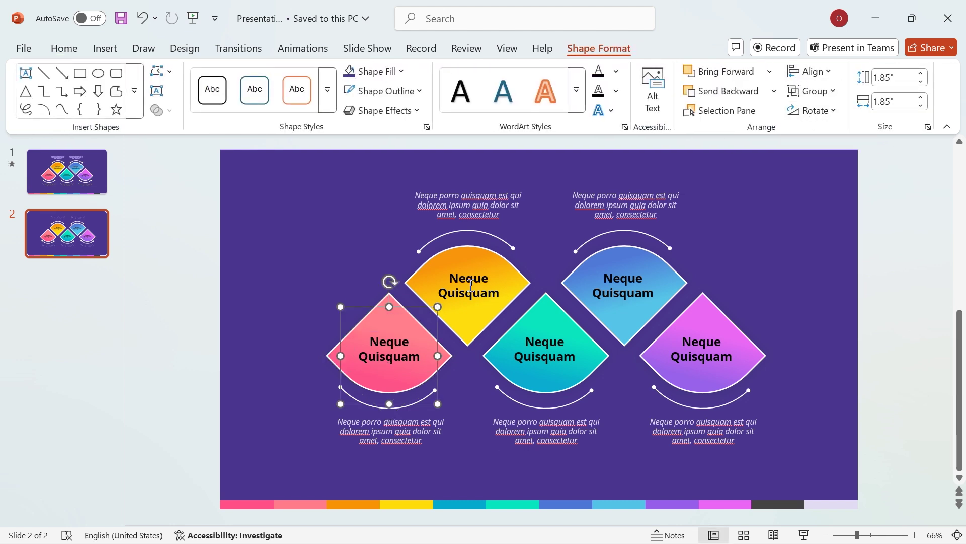
click(471, 285)
shift+click(526, 281)
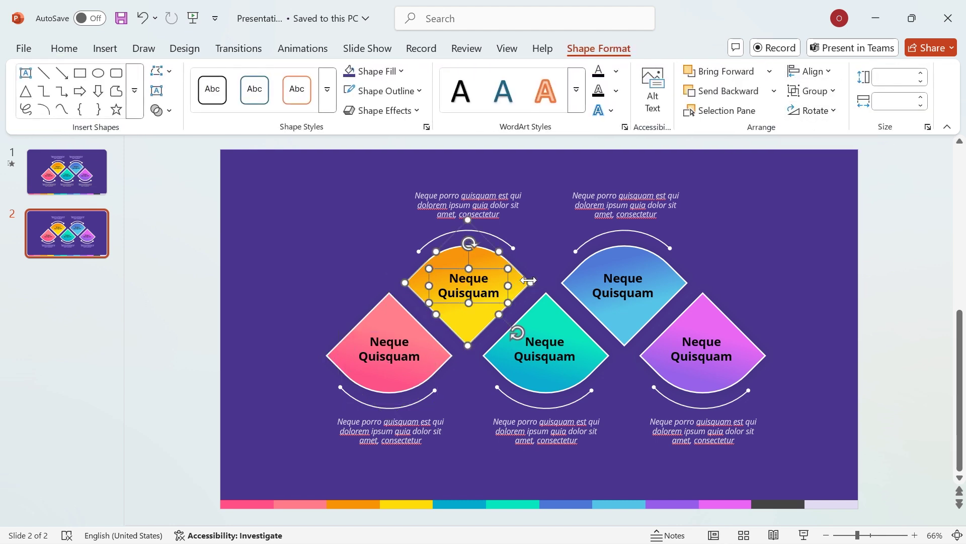
click(814, 91)
click(824, 109)
- Group the teal, blue and purple diamonds each with its title text
click(545, 349)
shift+click(601, 353)
click(815, 91)
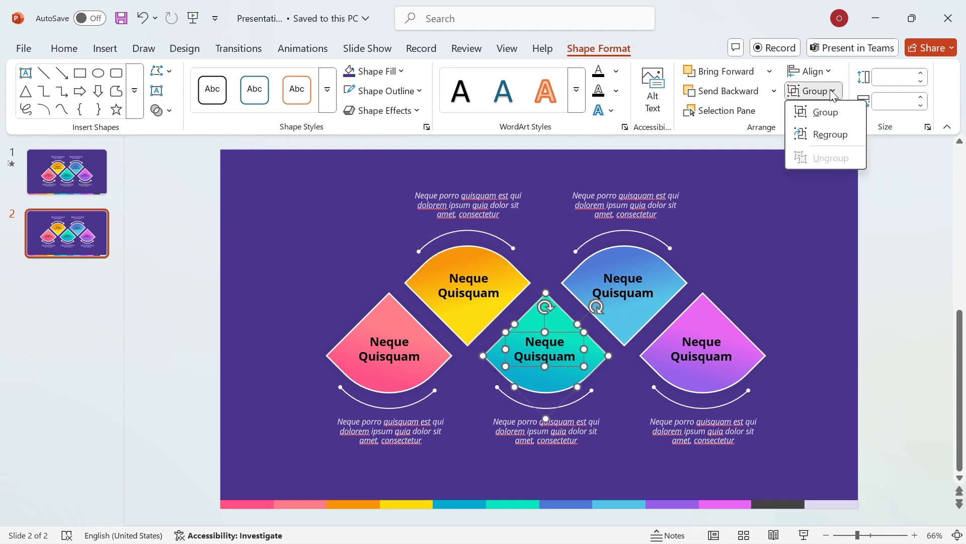
click(823, 109)
click(623, 285)
click(702, 349)
click(768, 361)
click(796, 331)
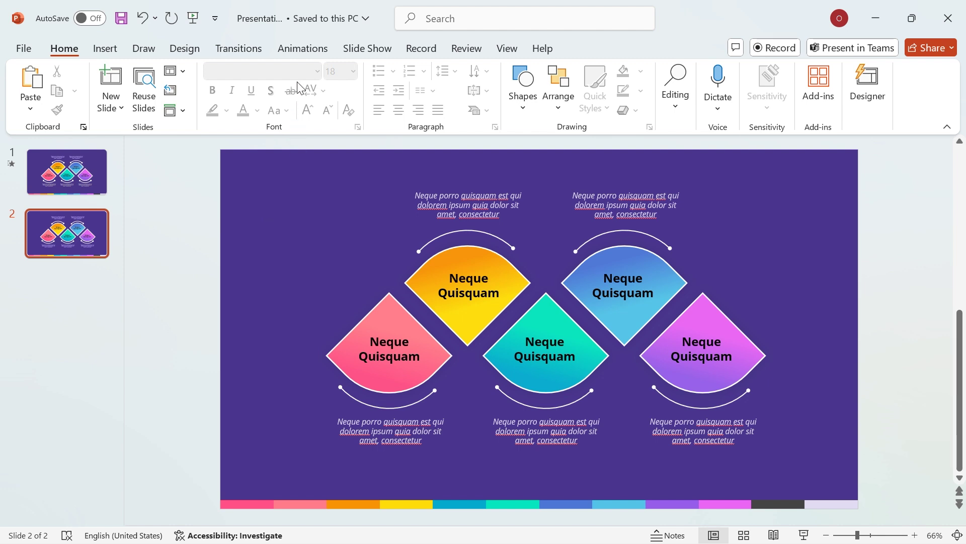
click(303, 48)
- Give the arc under the pink diamond a Vertical Out Split starting After Previous
click(620, 73)
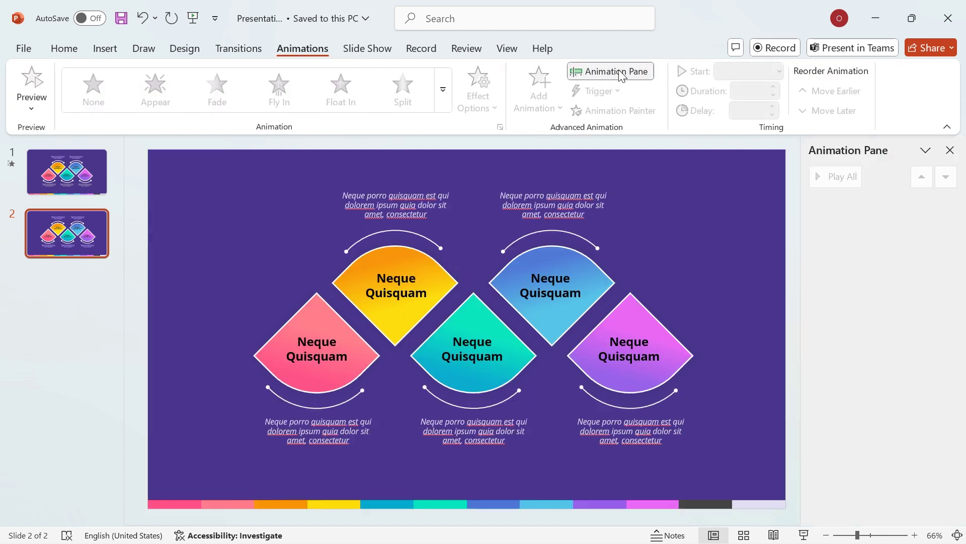
click(323, 405)
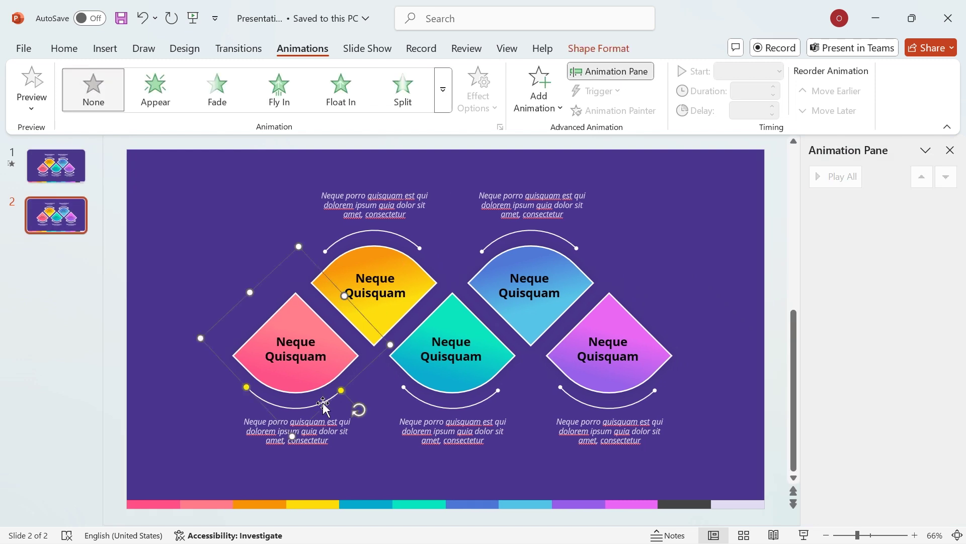
click(402, 88)
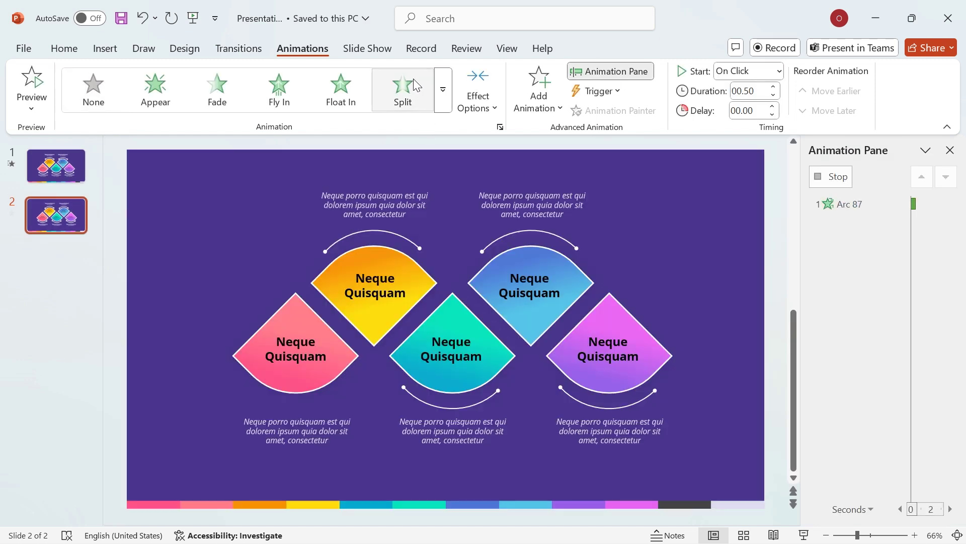
click(499, 116)
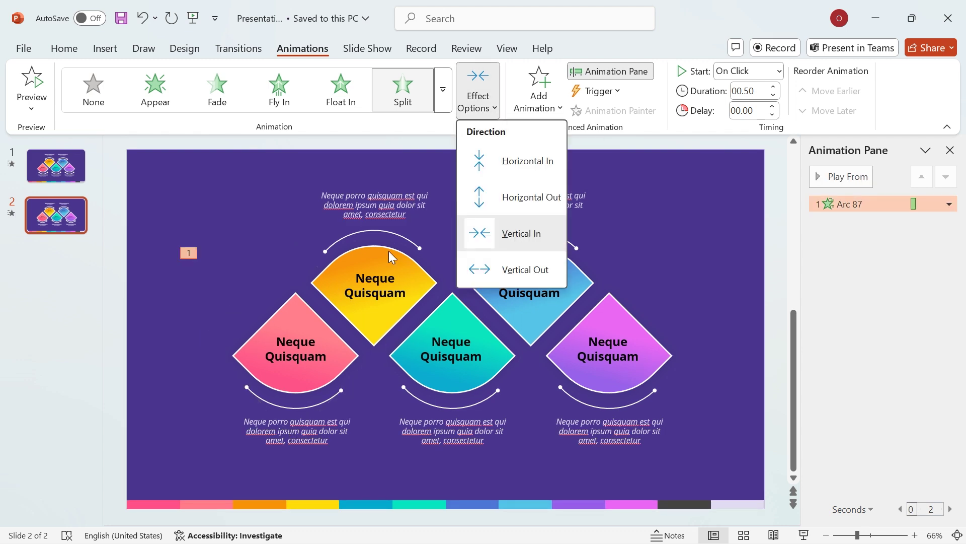
click(522, 275)
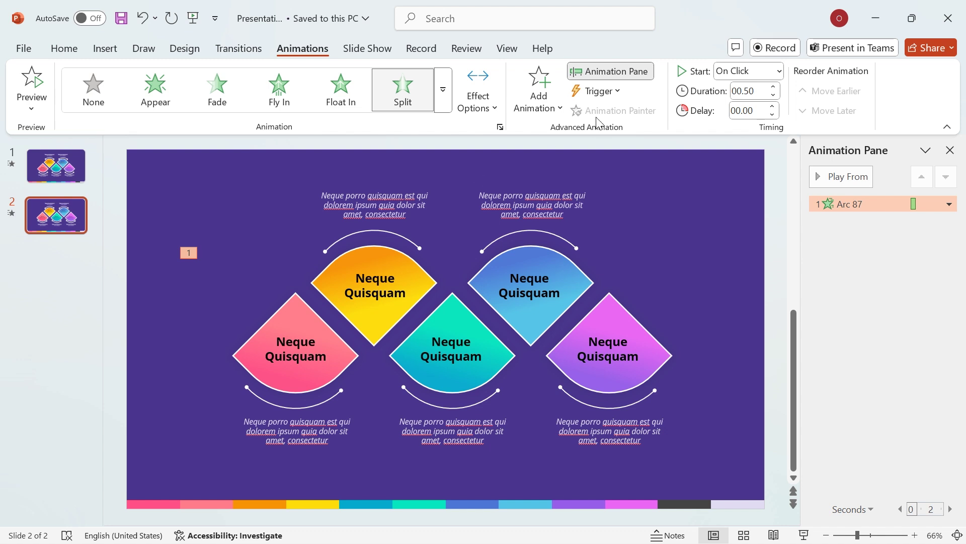
click(781, 72)
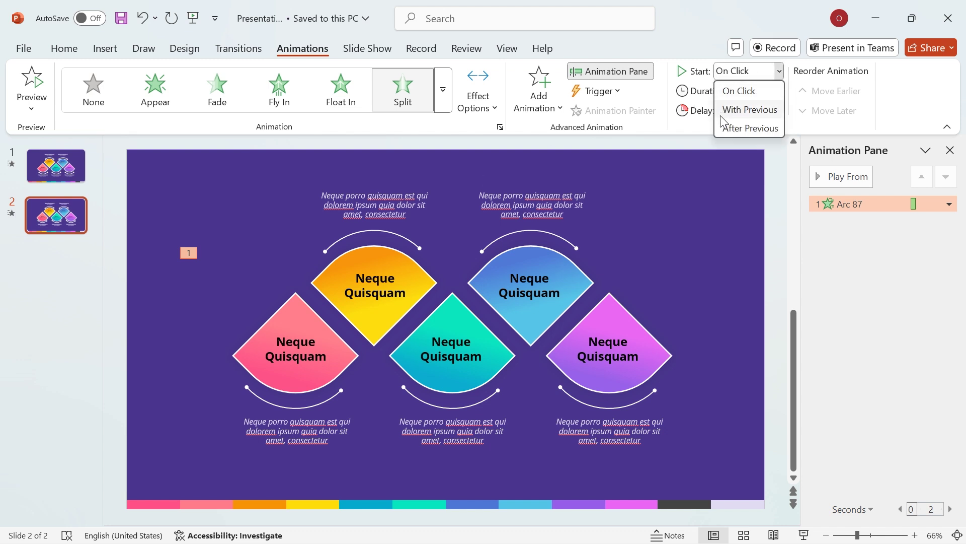
click(750, 129)
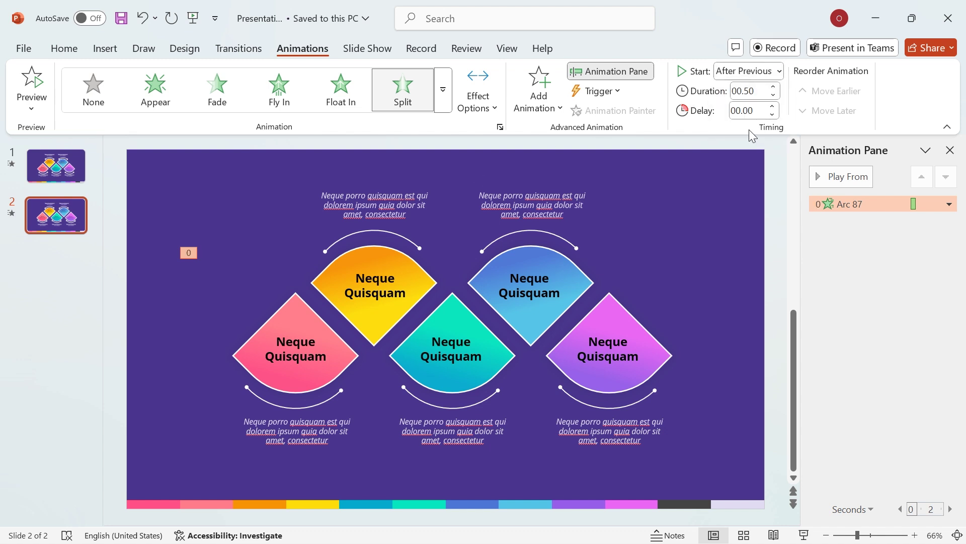
click(300, 315)
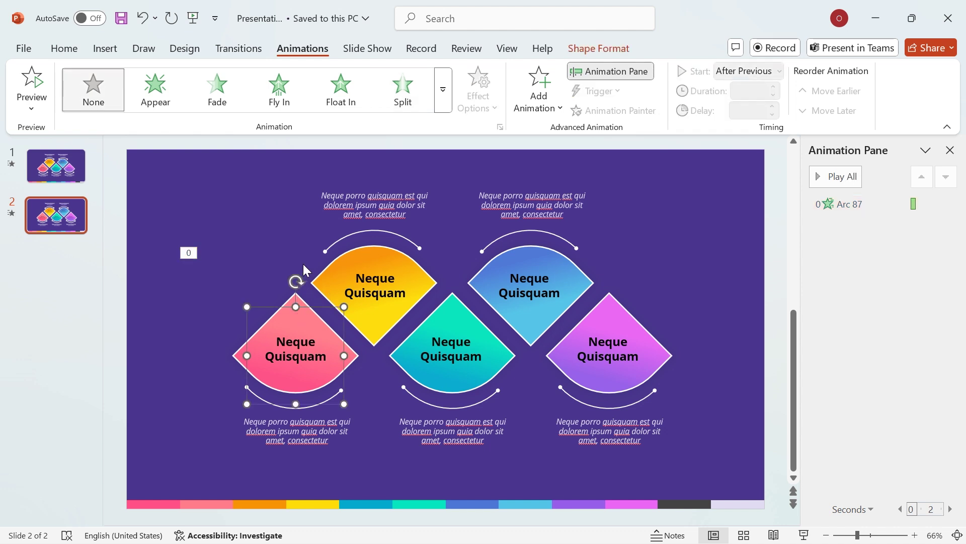
- Float In the pink diamond group With Previous, lasting 0.75 s after a 0.25 s delay
click(351, 84)
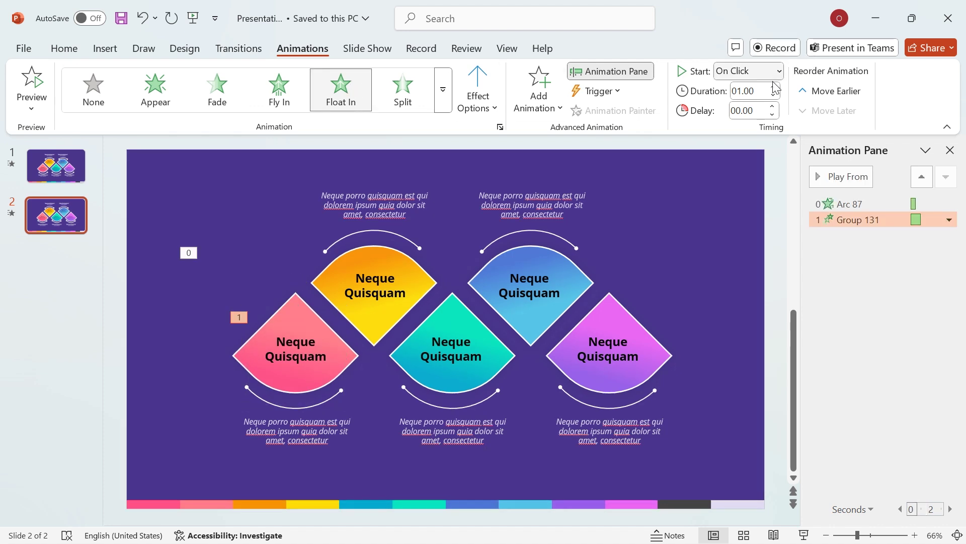
click(774, 95)
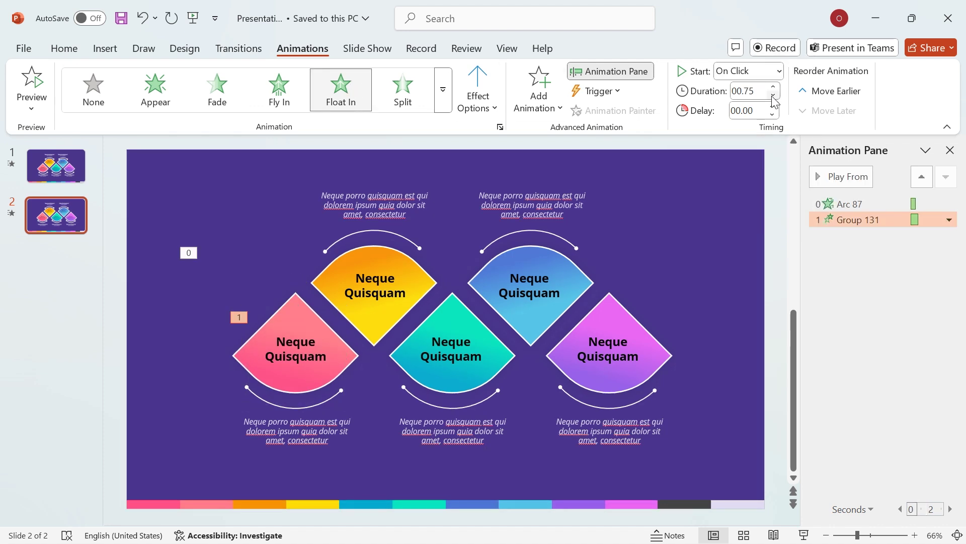
click(779, 71)
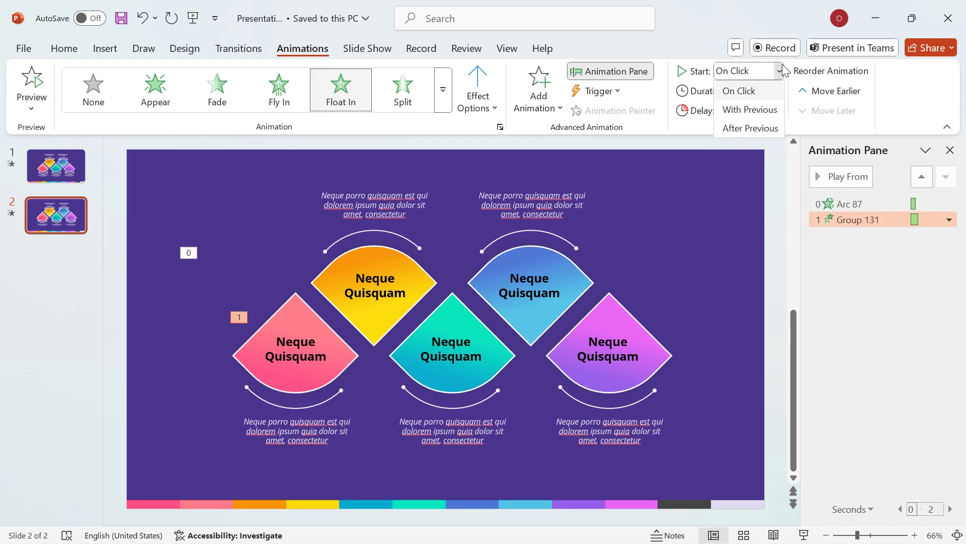
click(754, 110)
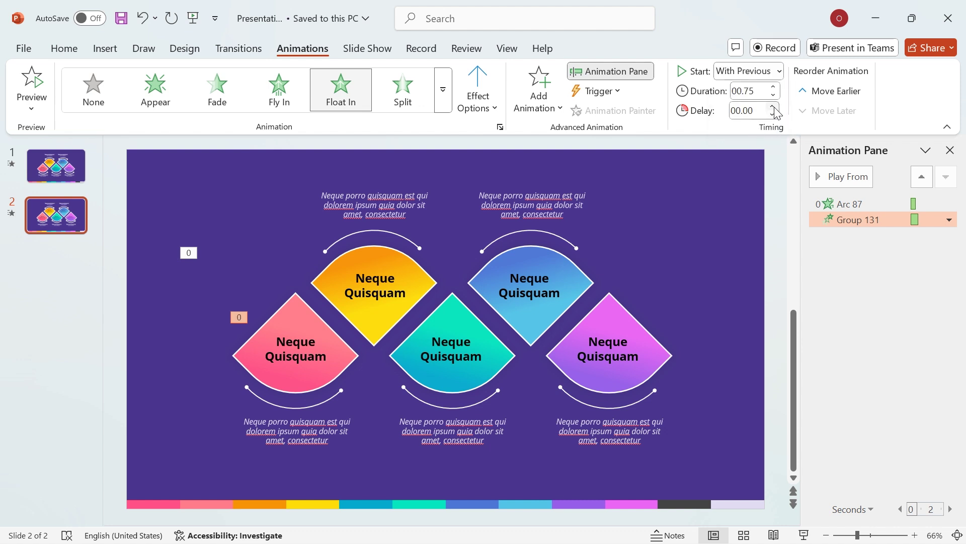
double_click(773, 107)
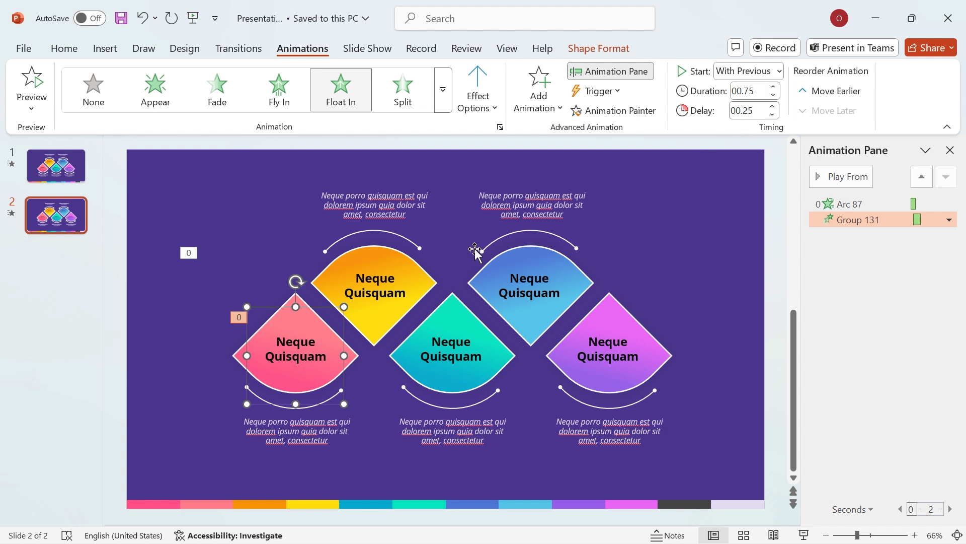
- Fade in the pink diamond's description With Previous after a 0.75 s delay
click(319, 433)
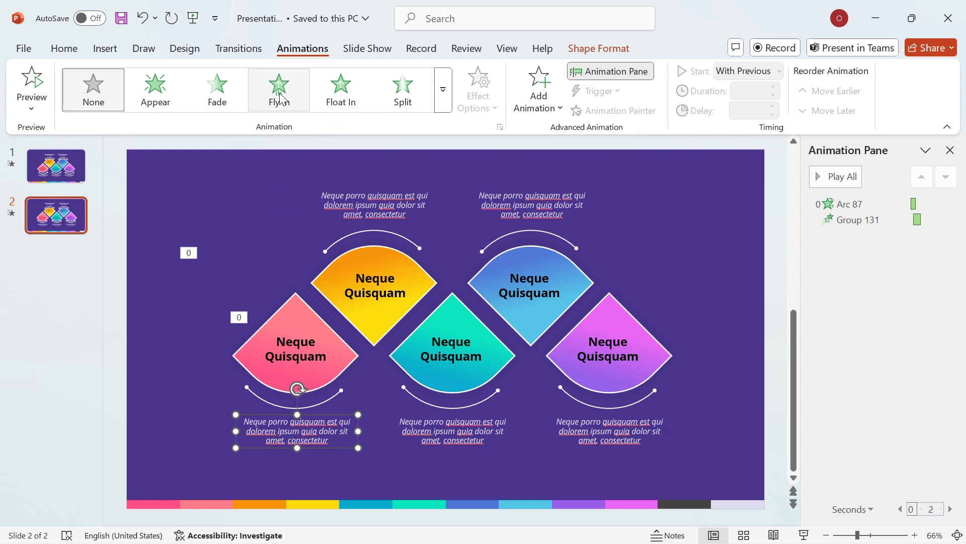
click(222, 97)
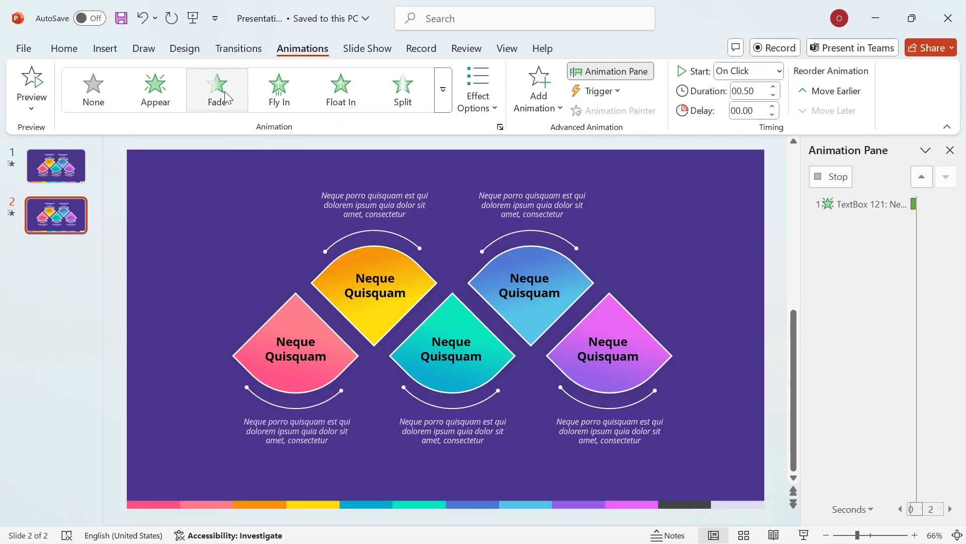
click(779, 72)
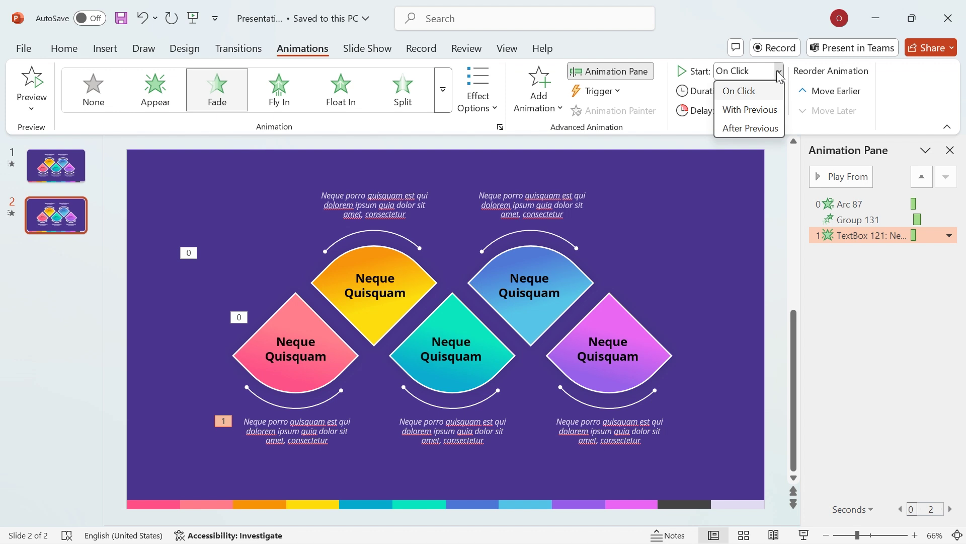
click(749, 109)
click(773, 107)
click(773, 106)
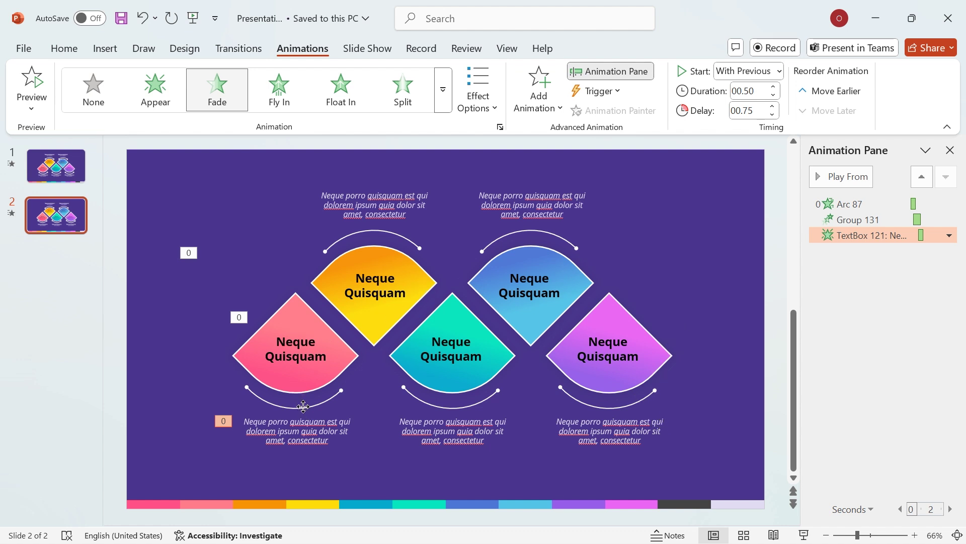
click(304, 410)
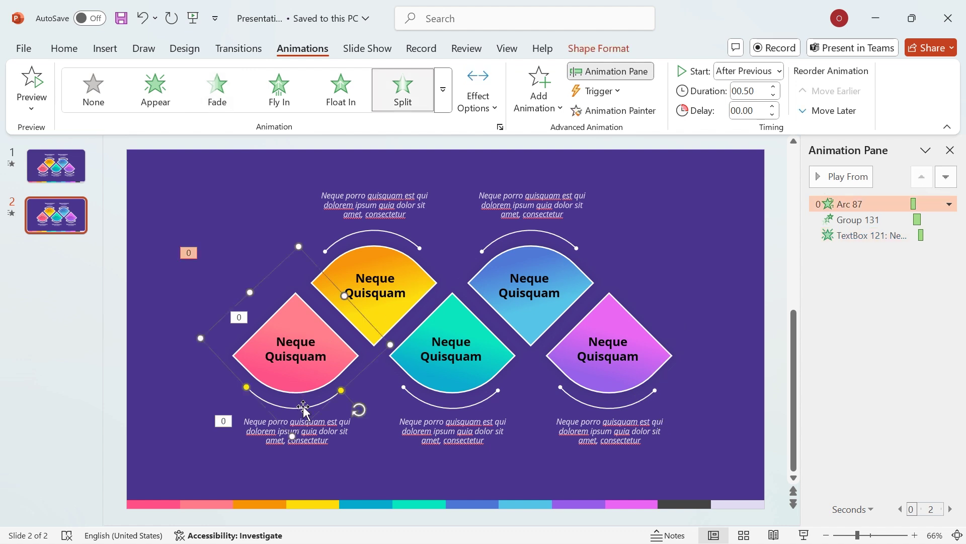
- Copy the pink arc's Split animation onto the orange shape's arc
click(640, 117)
click(403, 240)
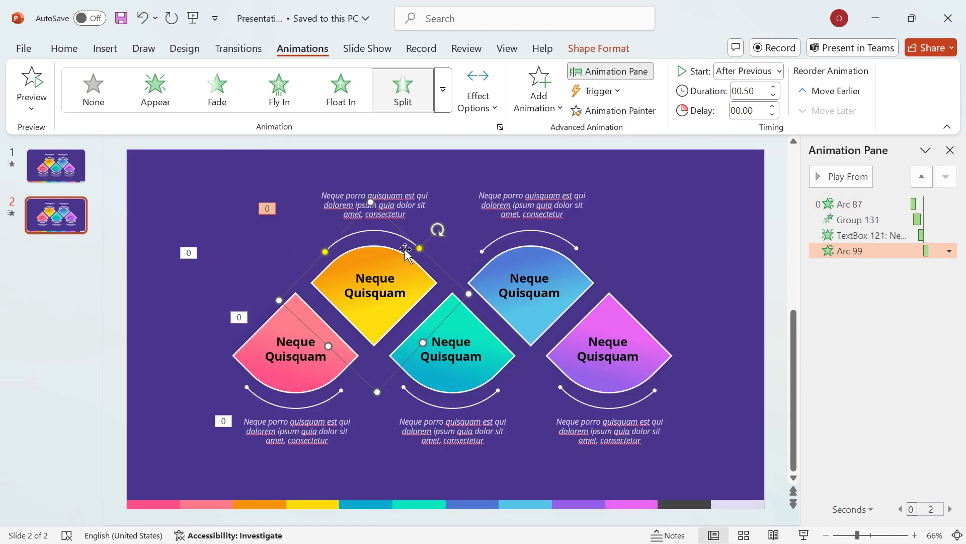
click(266, 343)
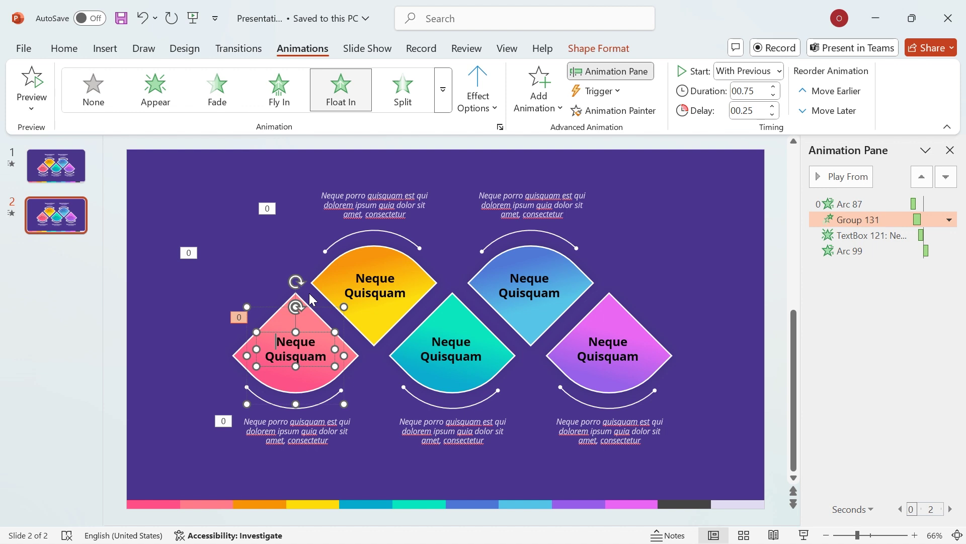
click(351, 285)
click(290, 301)
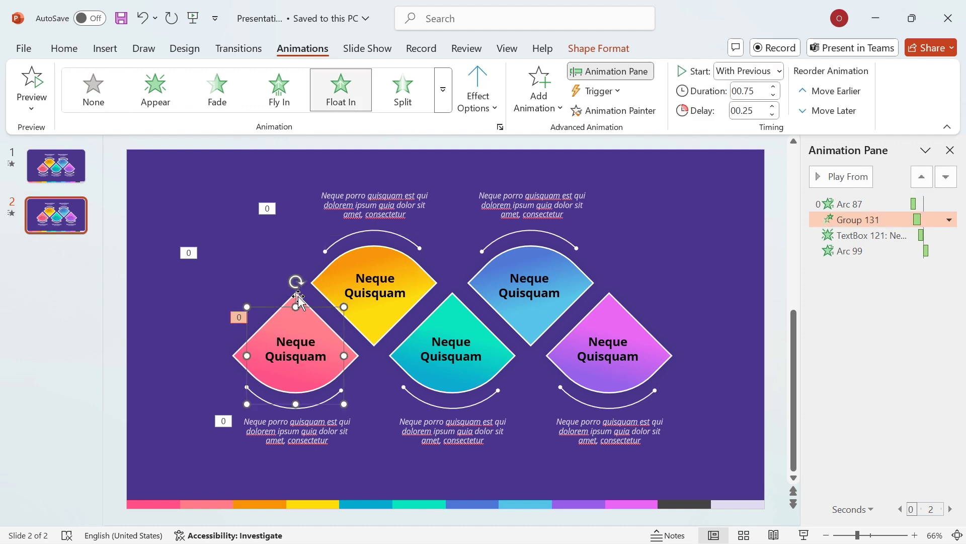
- Give the orange diamond the pink's Float In, floating down over 0.75 s
click(626, 108)
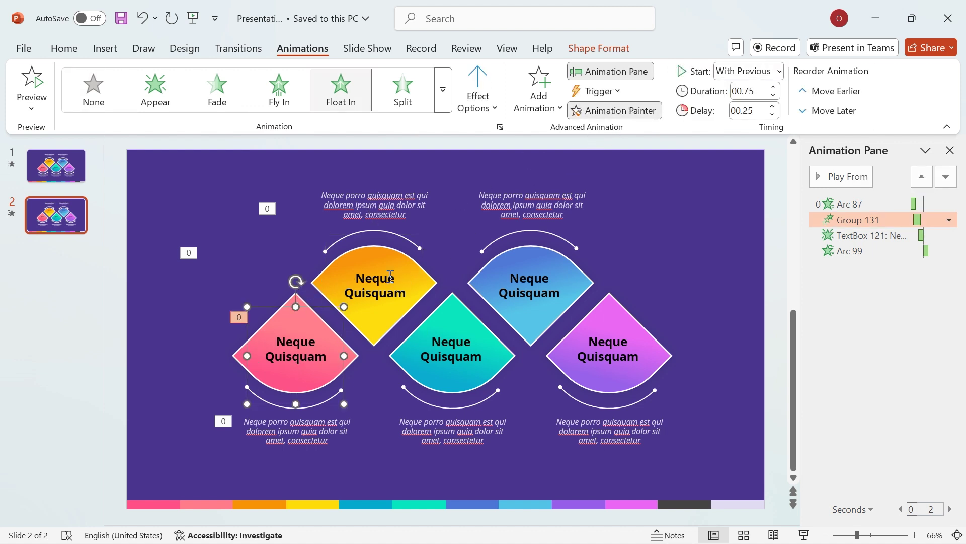
click(391, 276)
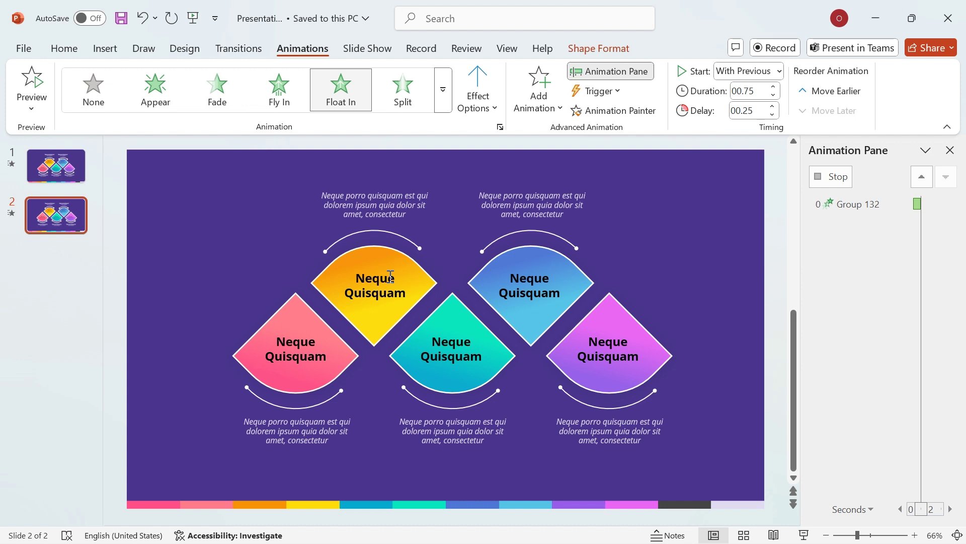
click(497, 117)
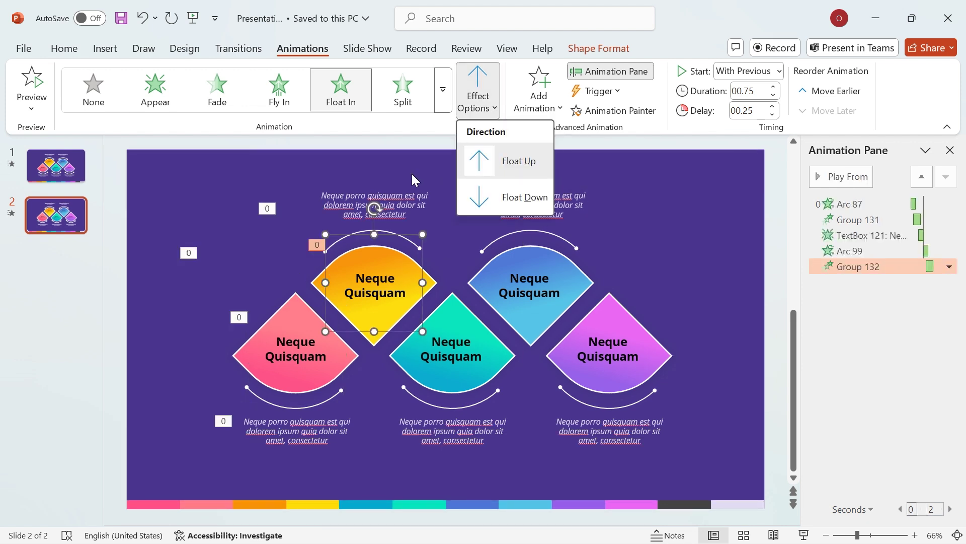
click(525, 198)
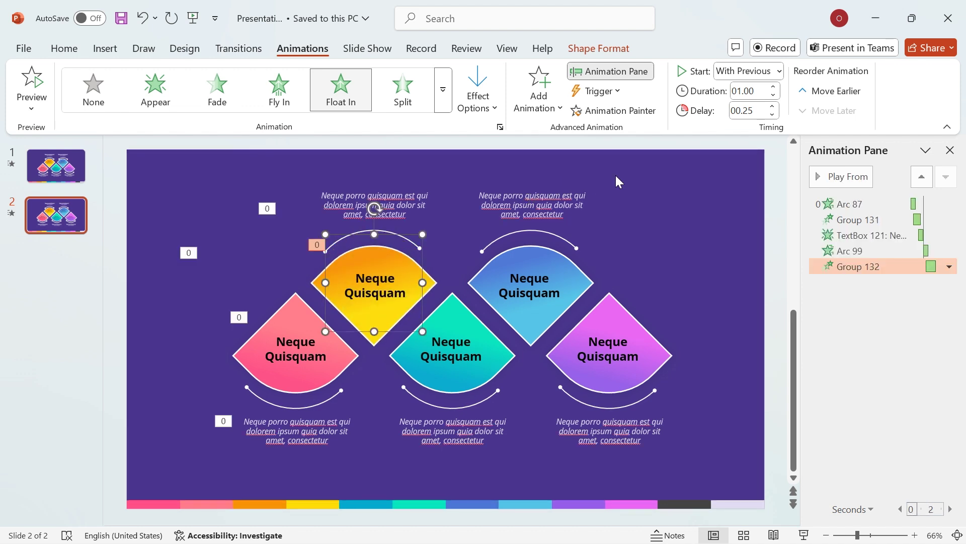
click(774, 95)
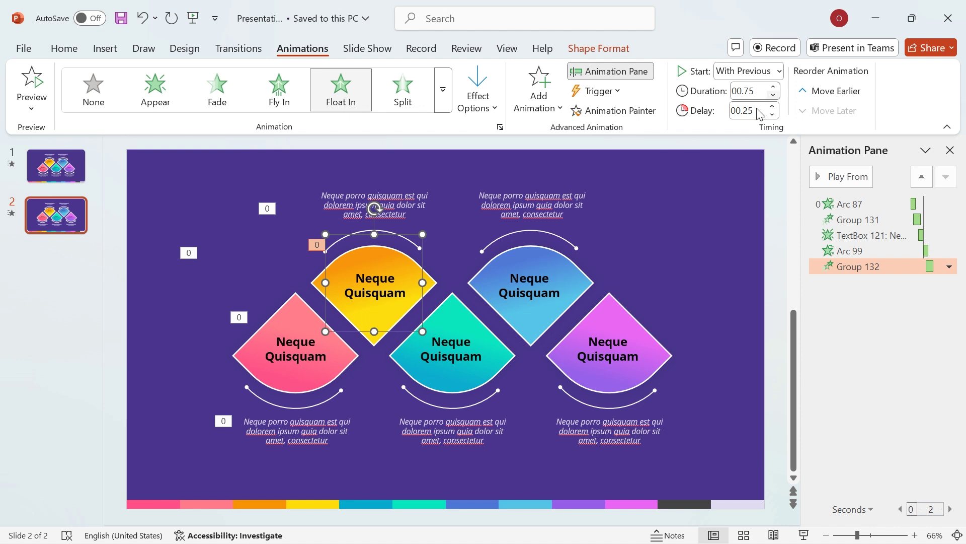
- Copy the fade to the orange text, then Split, Float In and Fade to the teal set
click(299, 432)
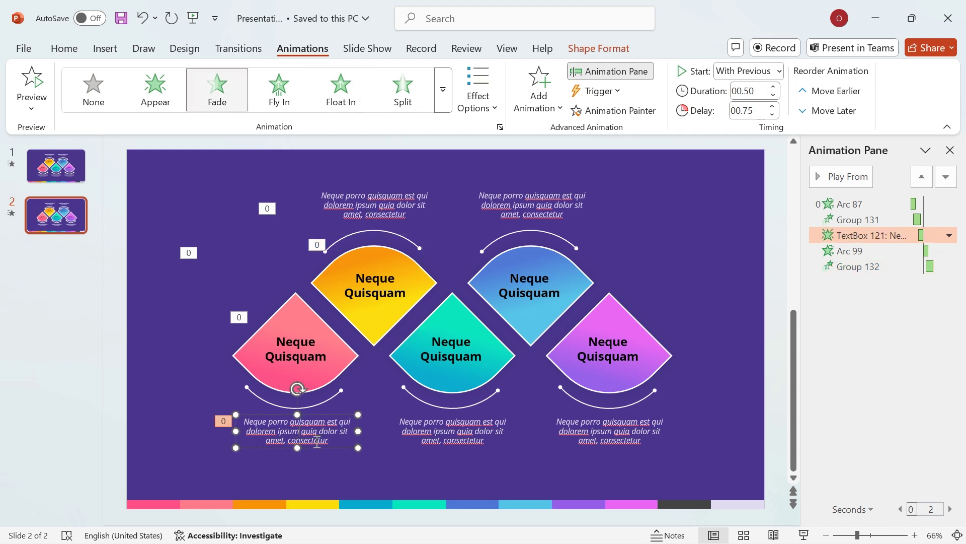
click(615, 111)
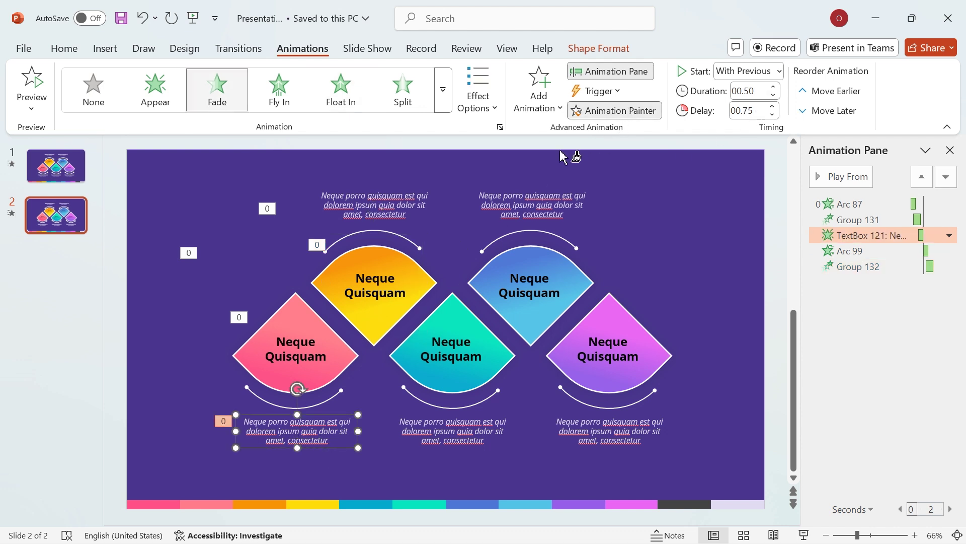
click(383, 216)
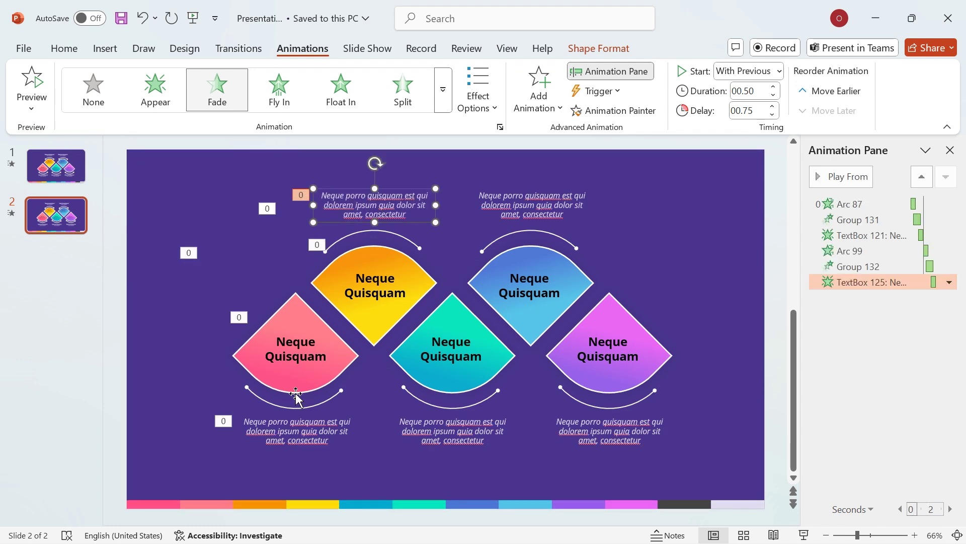
click(321, 406)
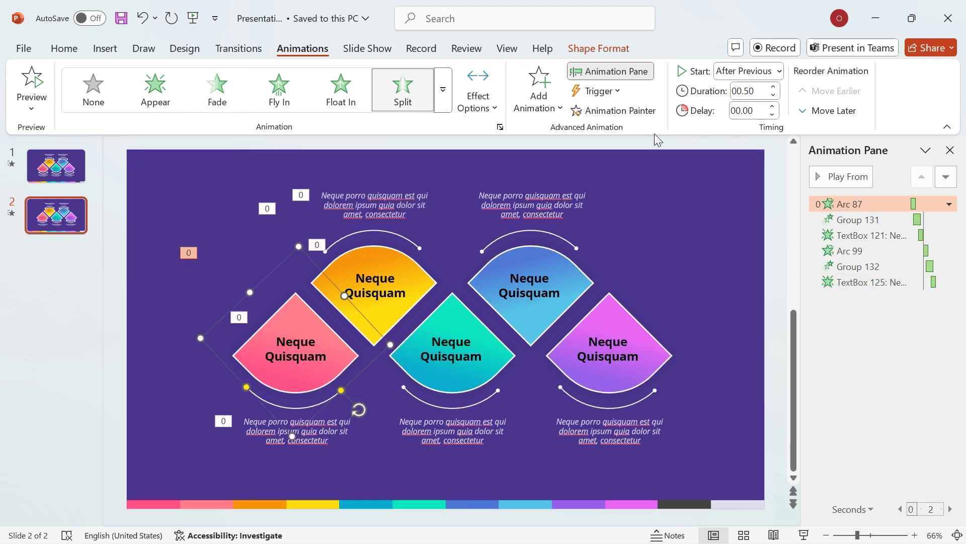
click(614, 110)
click(484, 400)
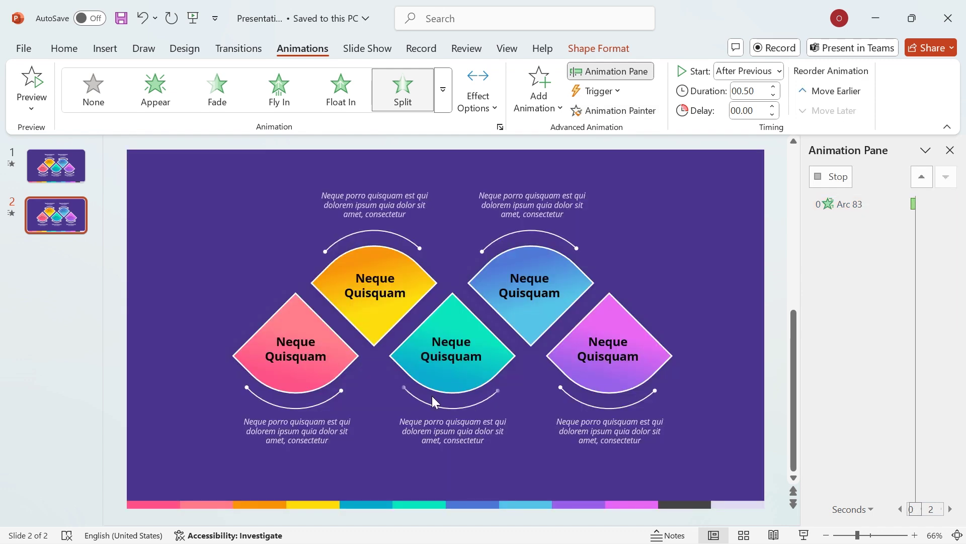
key(alt+shift+c)
click(495, 353)
click(296, 432)
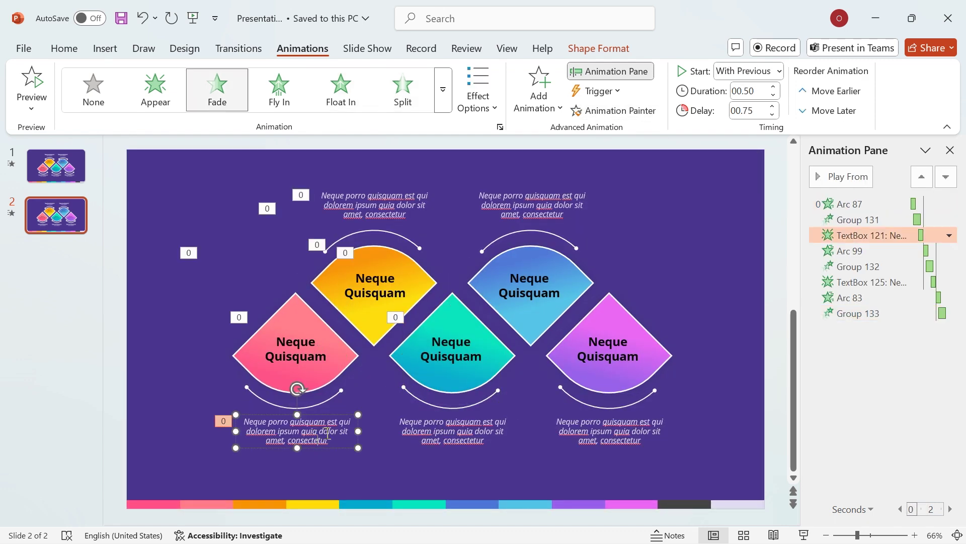
key(alt+shift+c)
click(436, 427)
click(397, 236)
- Copy Split, Float In and Fade to the blue arc, diamond and text
key(alt+shift+c)
click(529, 232)
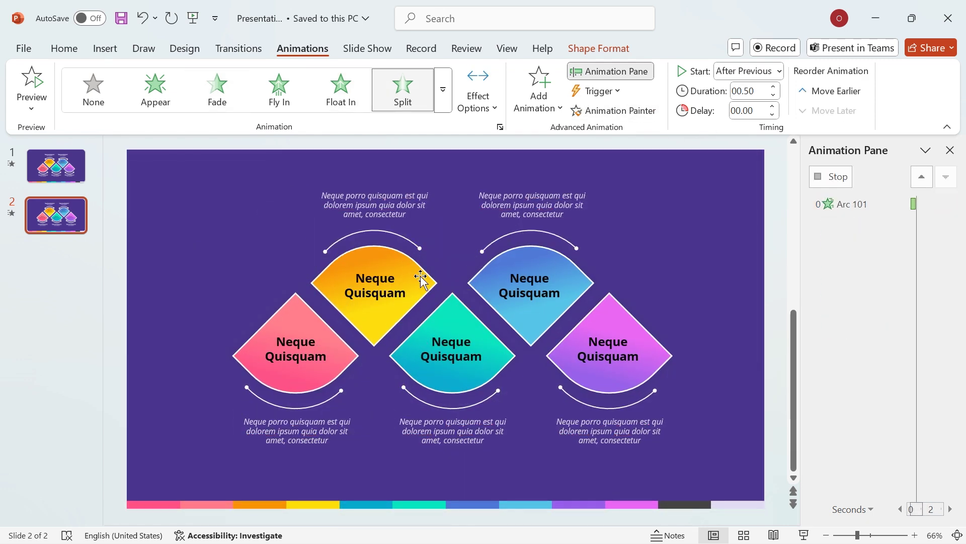
click(421, 276)
key(alt+shift+c)
click(535, 309)
click(375, 204)
key(alt+shift+c)
click(561, 211)
- Copy Split, Float In and Fade to the purple arc, diamond and text
click(468, 385)
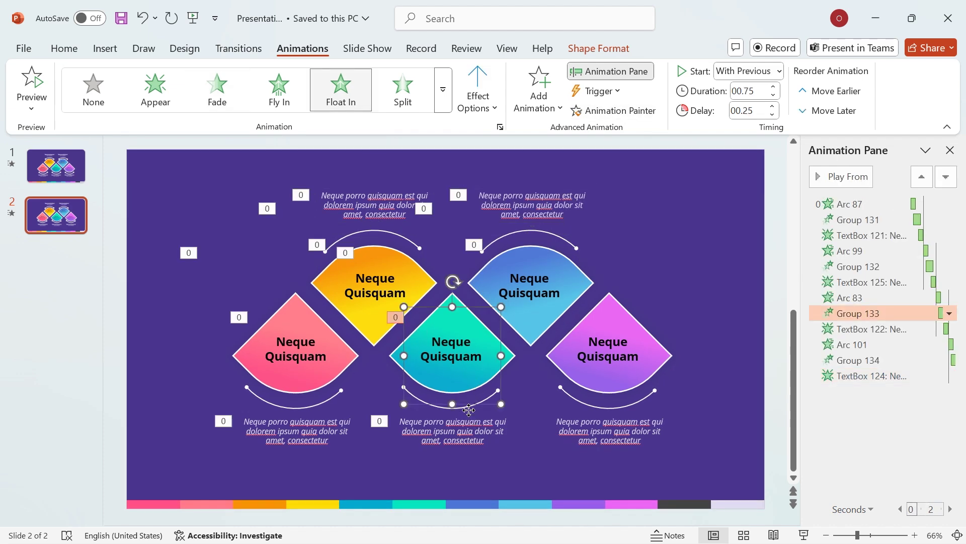
click(485, 400)
key(alt+shift+c)
click(640, 402)
click(499, 358)
key(alt+shift+c)
click(609, 352)
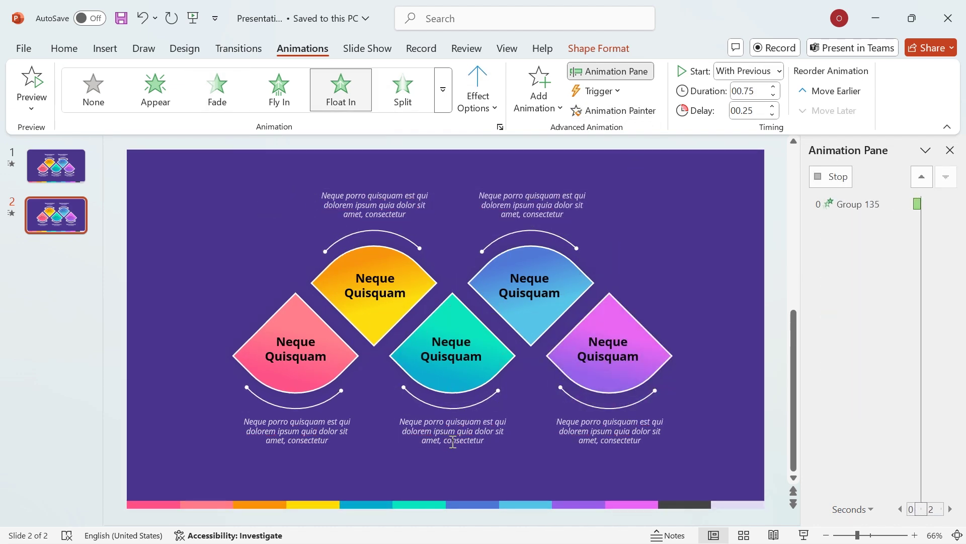
click(453, 430)
key(alt+shift+c)
click(626, 430)
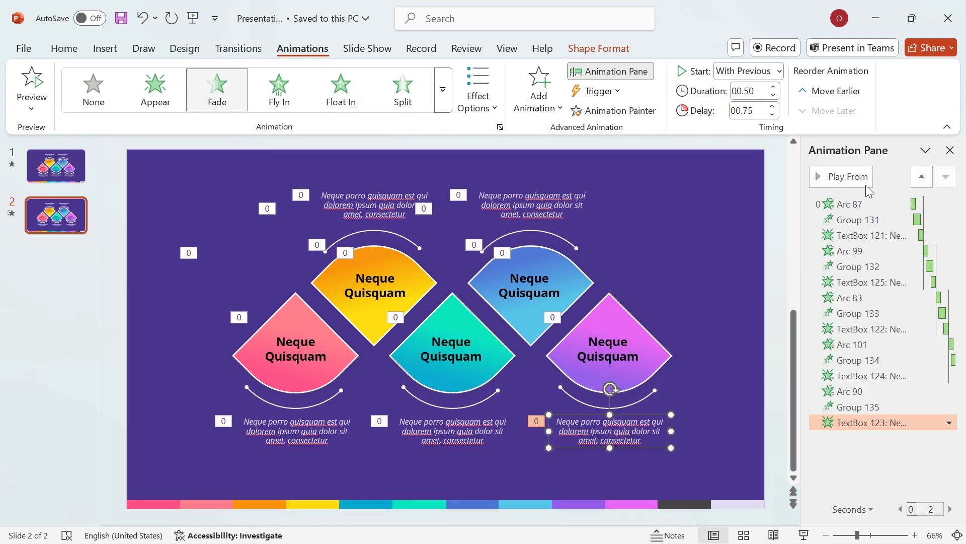
click(950, 150)
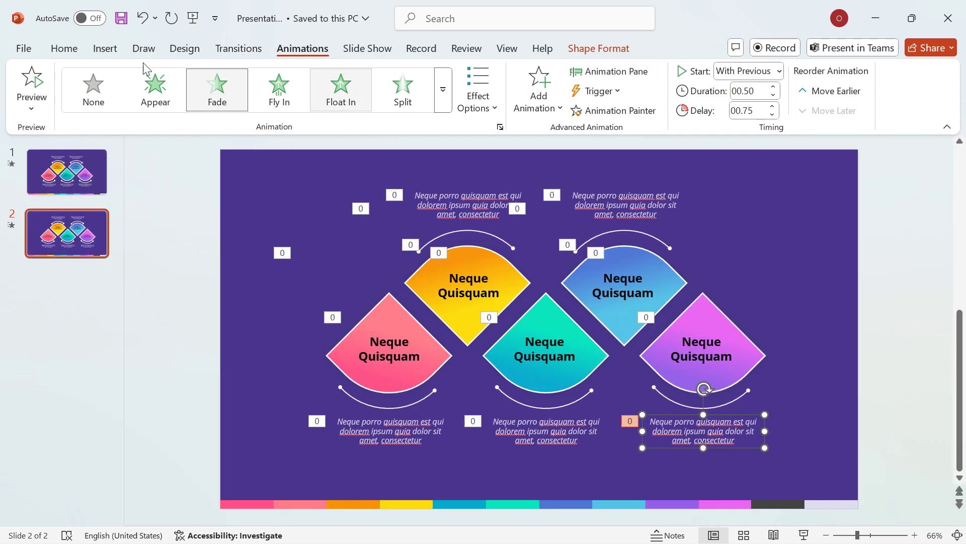
- Return to the Home tab's editing tools beside the finished animated slide
click(64, 48)
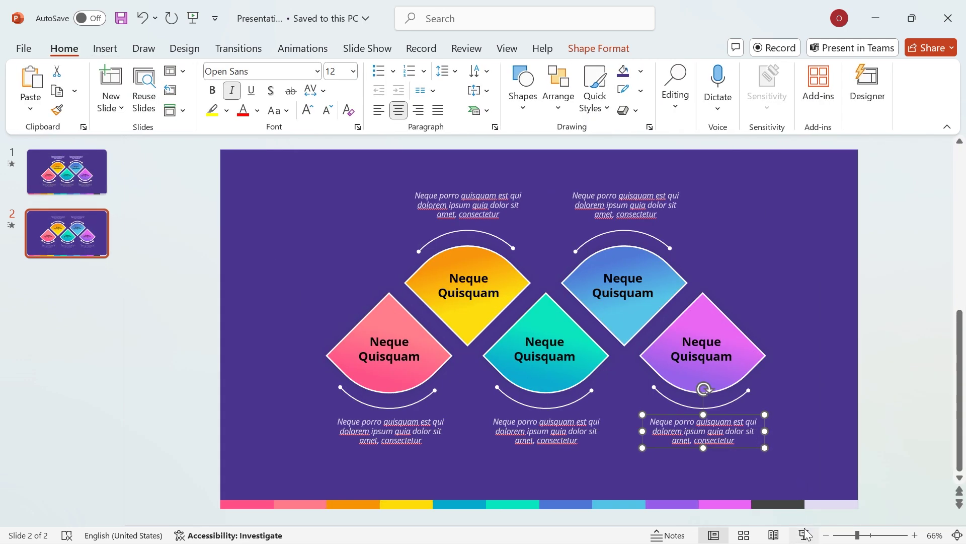